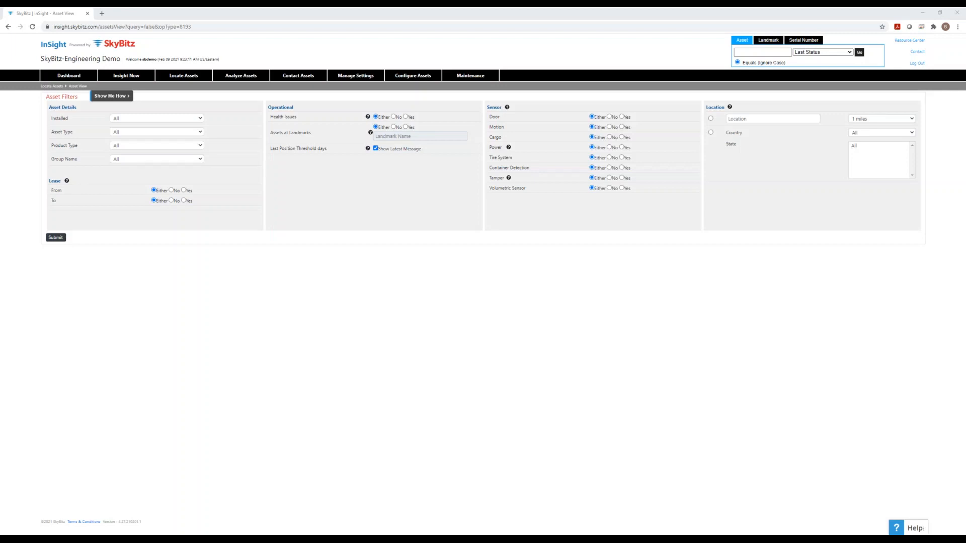
- Open a new landmark form from Landmarks > Add and name it Giant Food
mouse_move(358, 81)
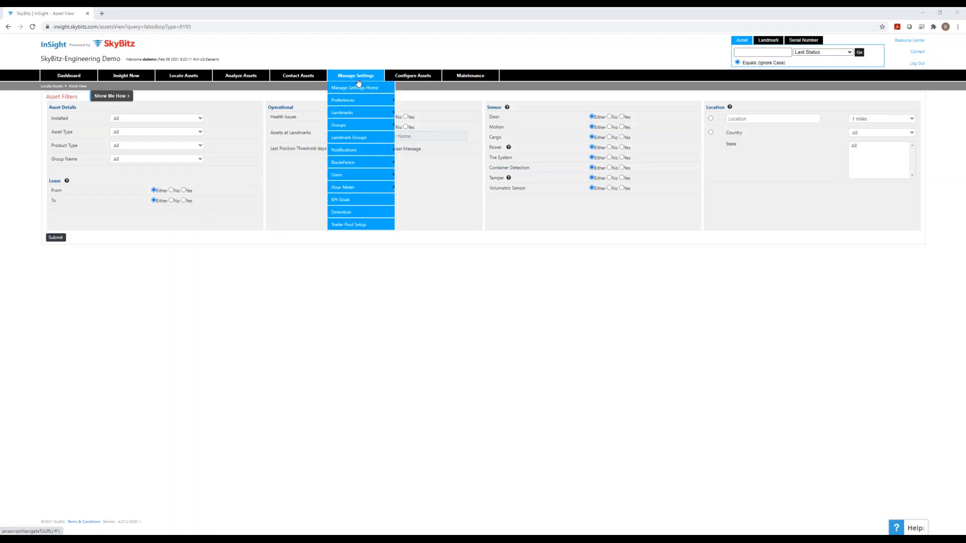
mouse_move(352, 112)
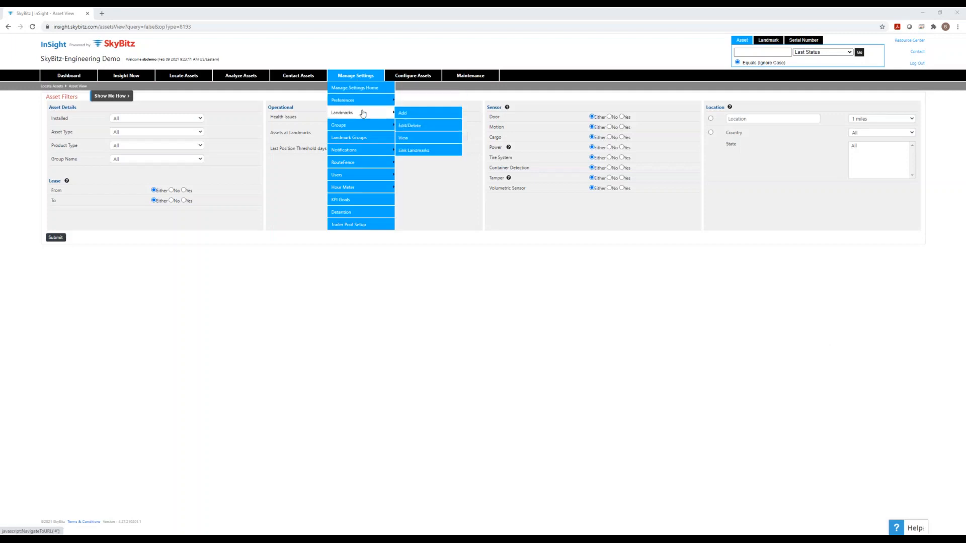
left_click(401, 113)
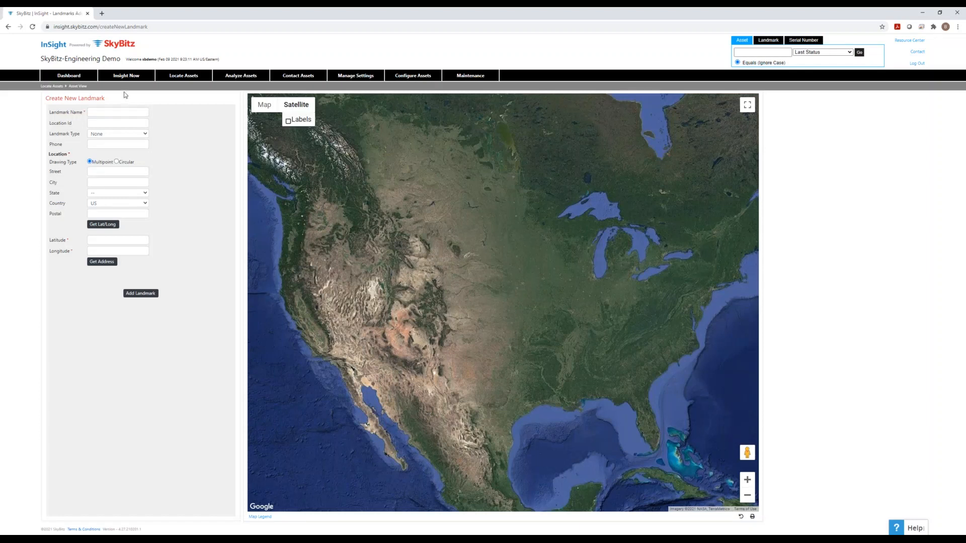
left_click(132, 111)
type("Giant F")
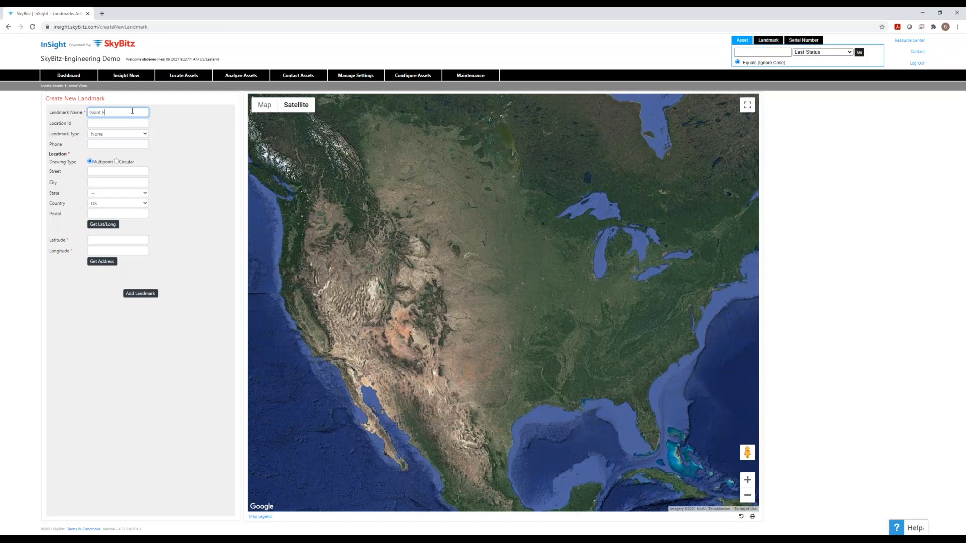
type("ood")
left_click(109, 171)
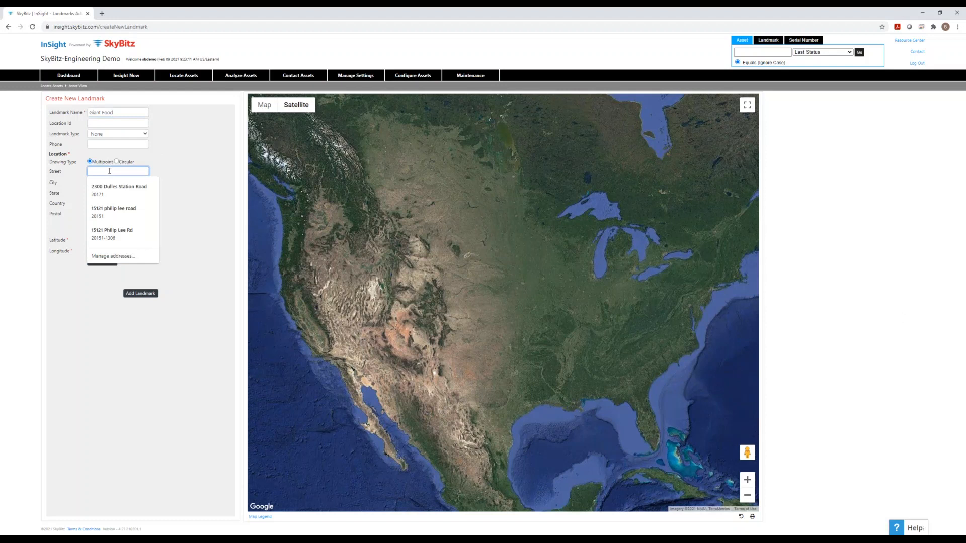
type("24")
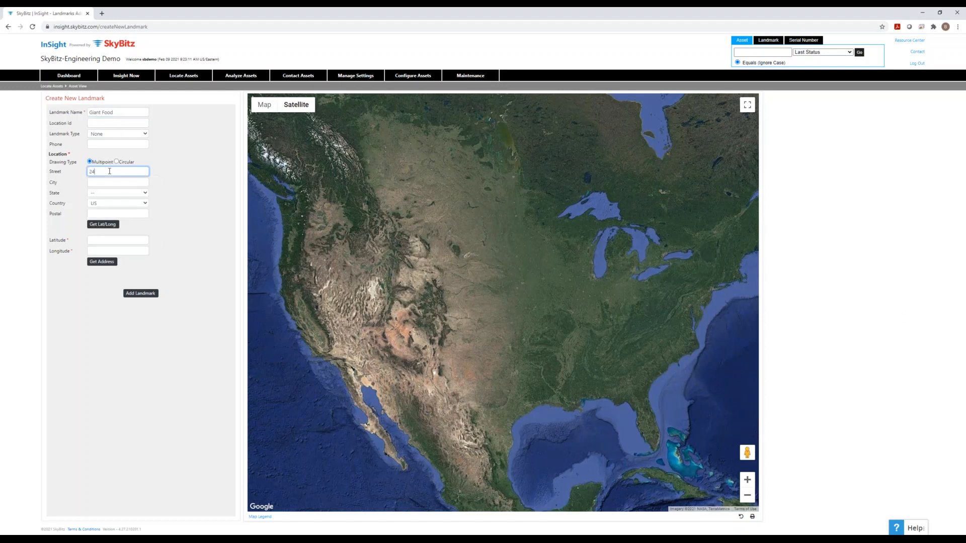
type("25 Centreville Road")
key("Tab")
type("her")
key("BackSpace")
key("BackSpace")
key("BackSpace")
type("Herndon")
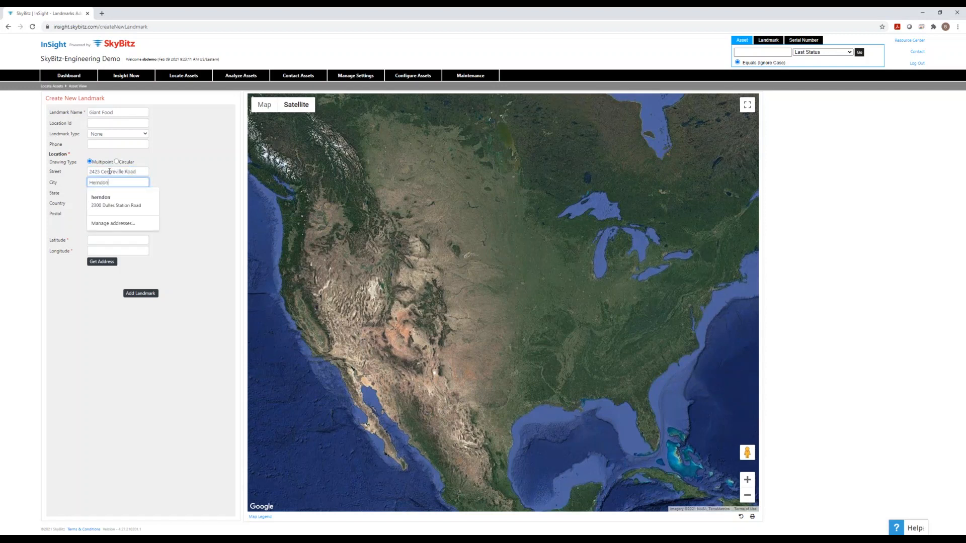
key("Tab")
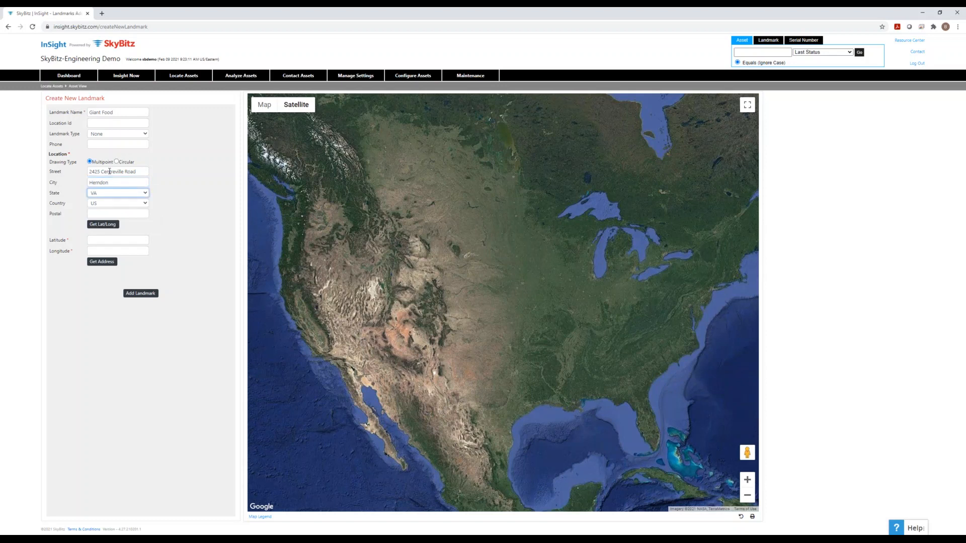
key("Tab")
key("Tab")
type("20171")
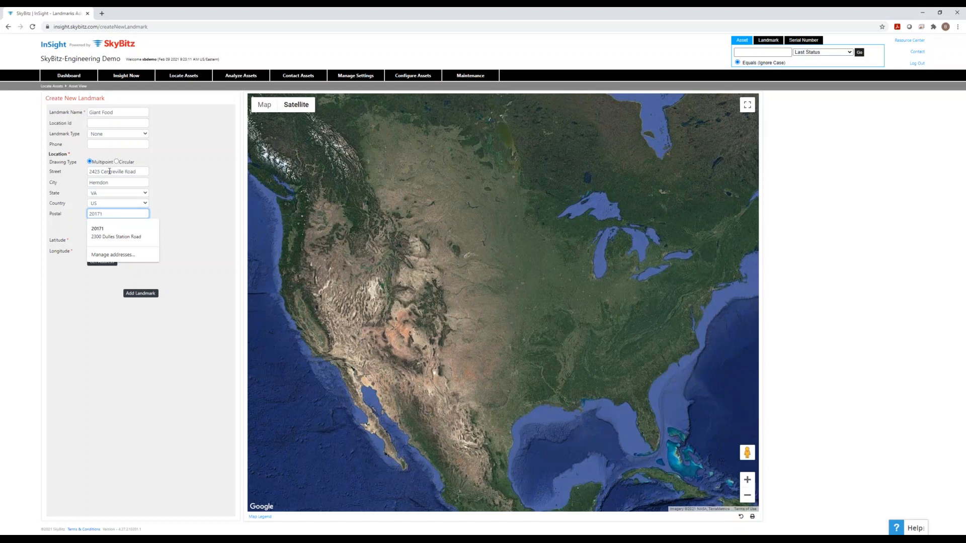
left_click(175, 195)
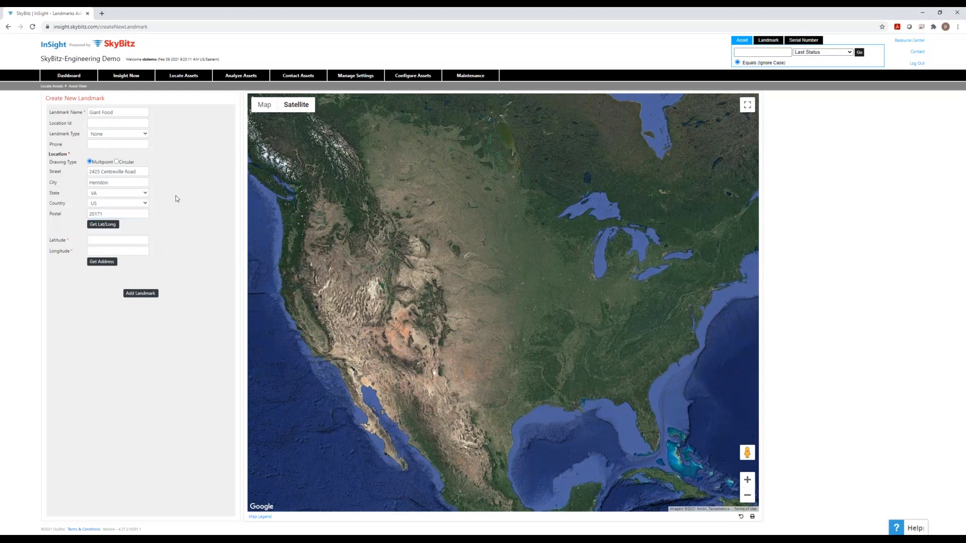
- Look up the address's latitude/longitude and zoom the satellite map onto the store lot
left_click(112, 227)
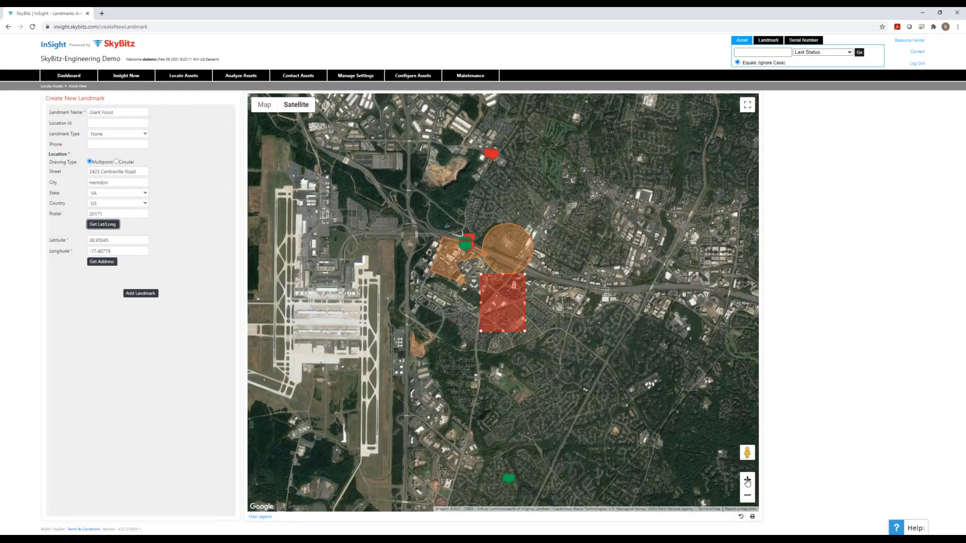
left_click(747, 481)
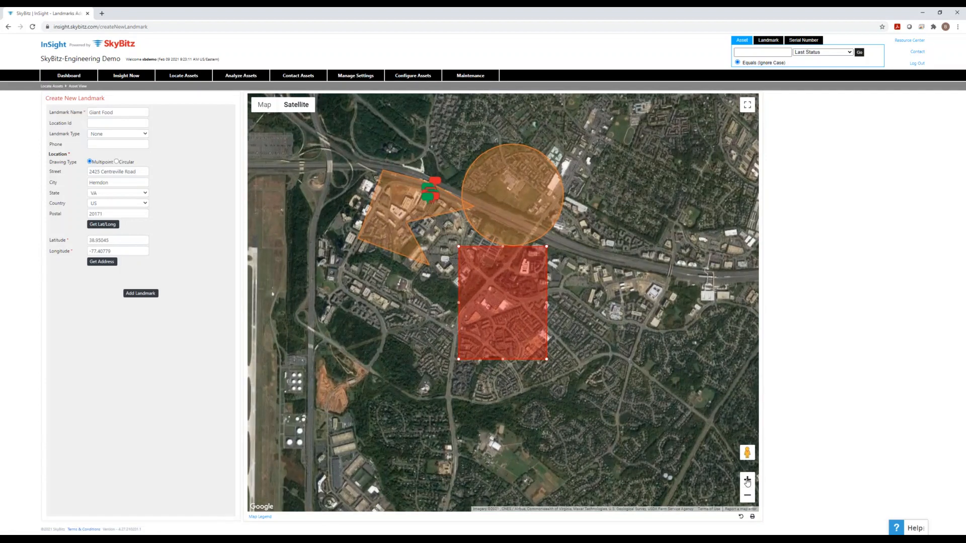
left_click(747, 480)
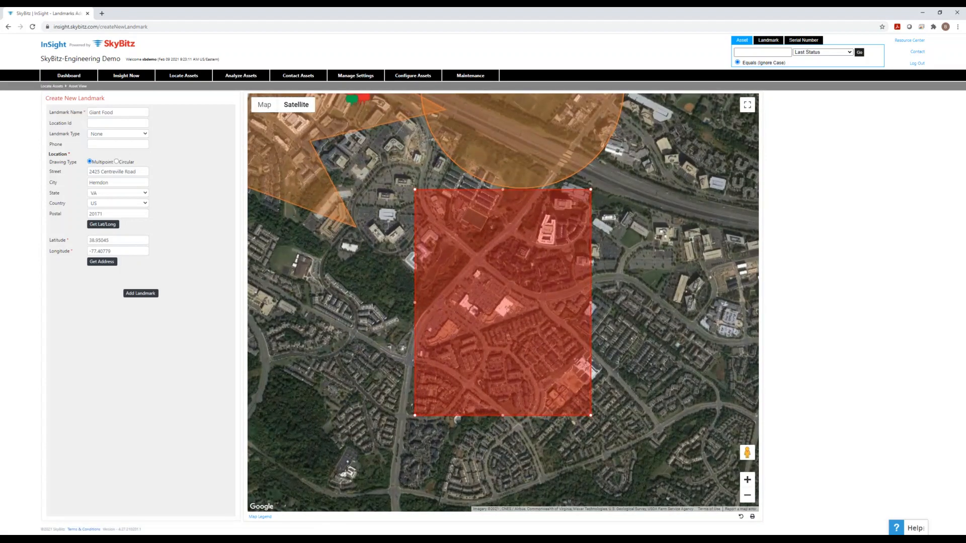
left_click(747, 481)
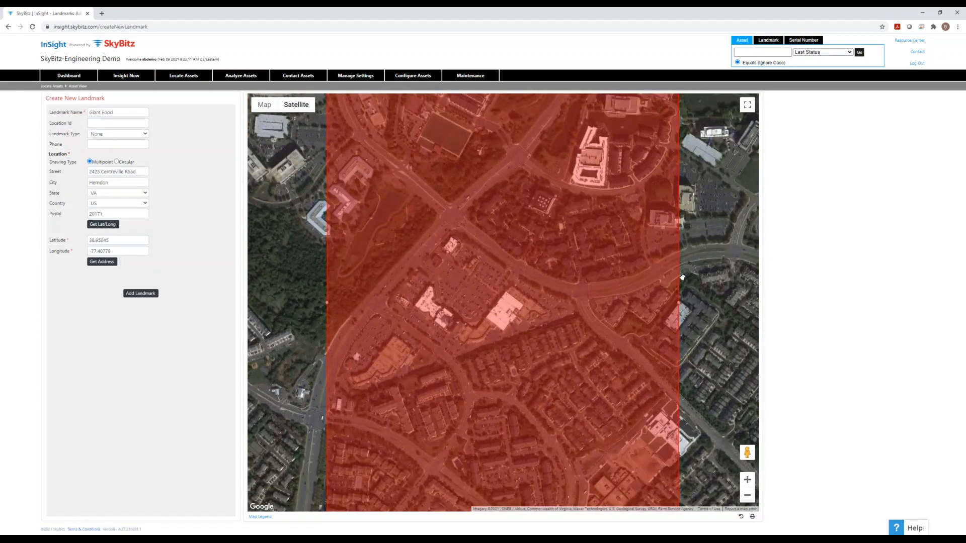
scroll(682, 277, "up", 2)
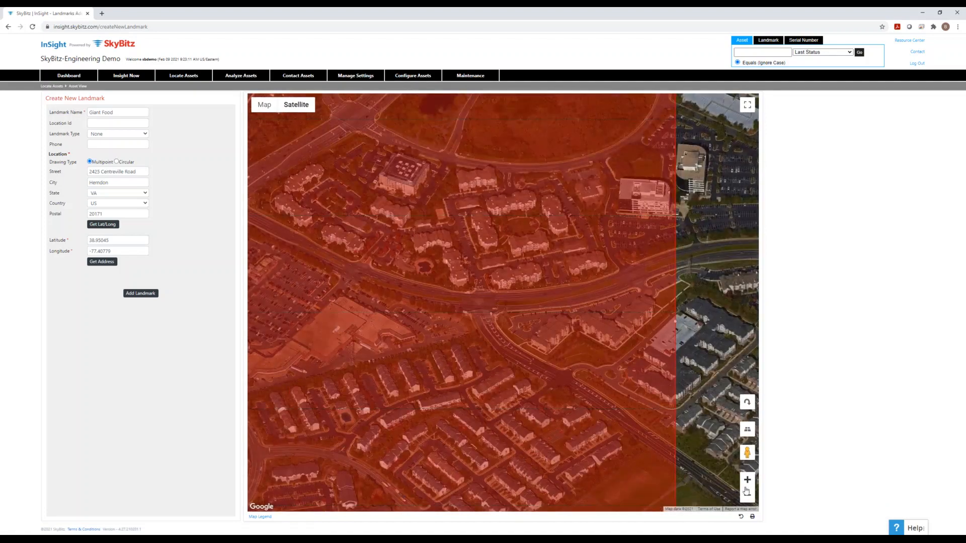
left_click(747, 496)
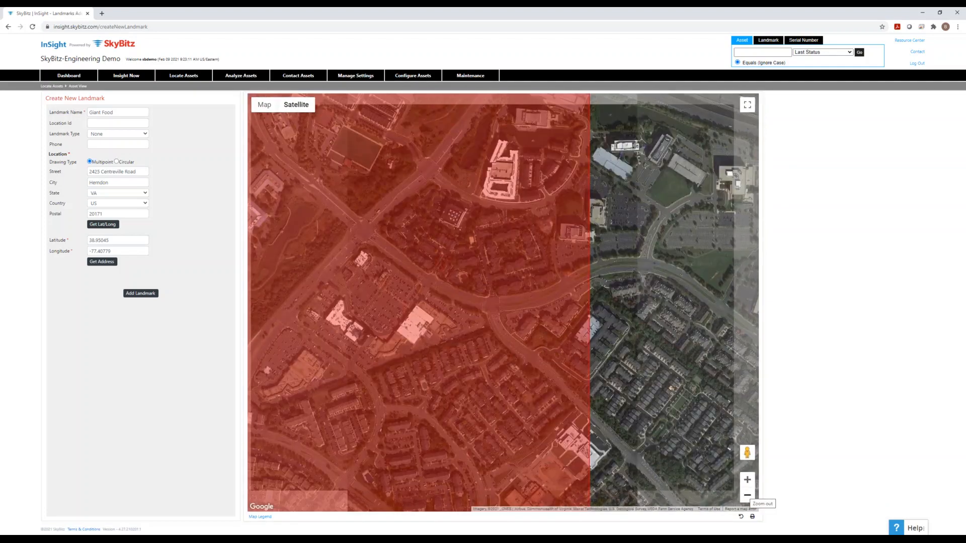
left_click(747, 496)
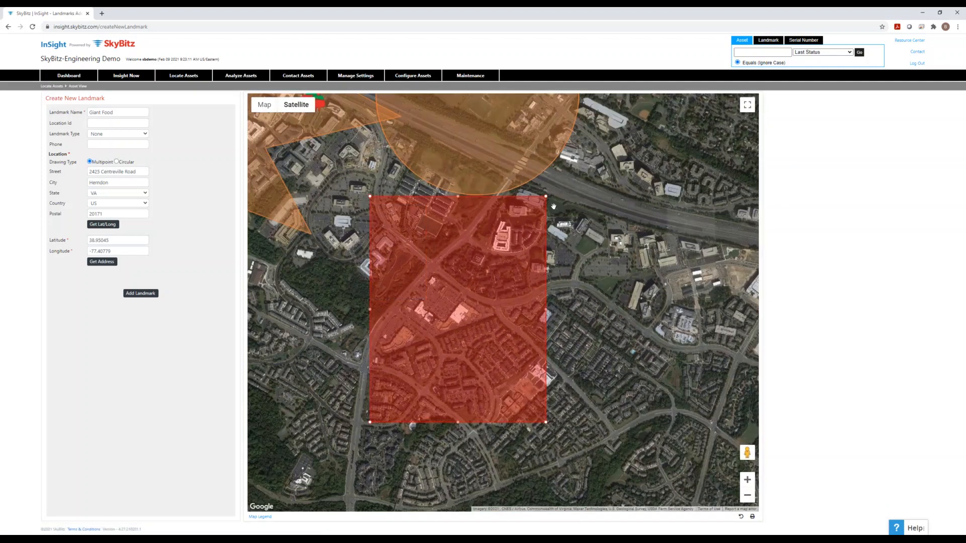
- Reshape the red polygon around the Giant Food lot and add the landmark
left_click_drag(546, 196, 464, 293)
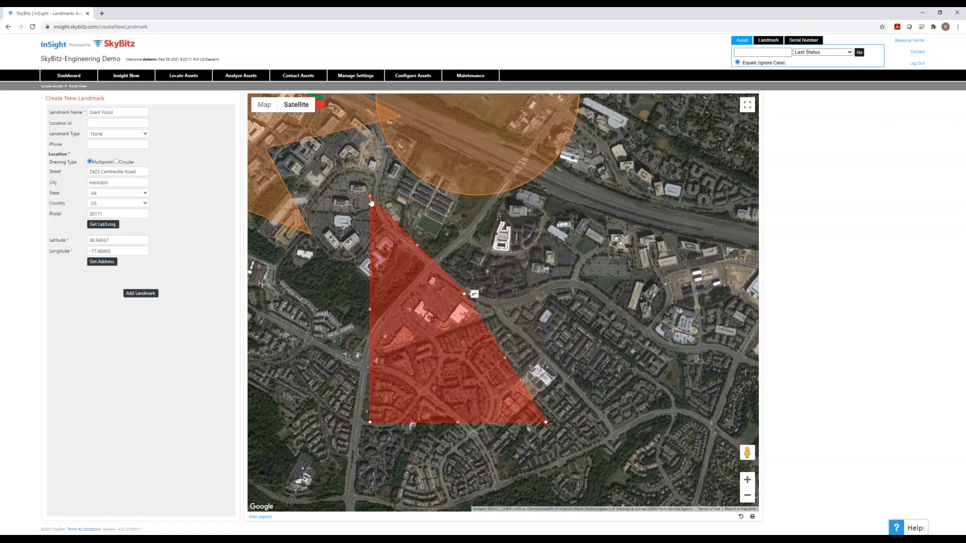
left_click_drag(422, 280, 433, 270)
left_click_drag(403, 346, 419, 308)
left_click_drag(367, 421, 438, 320)
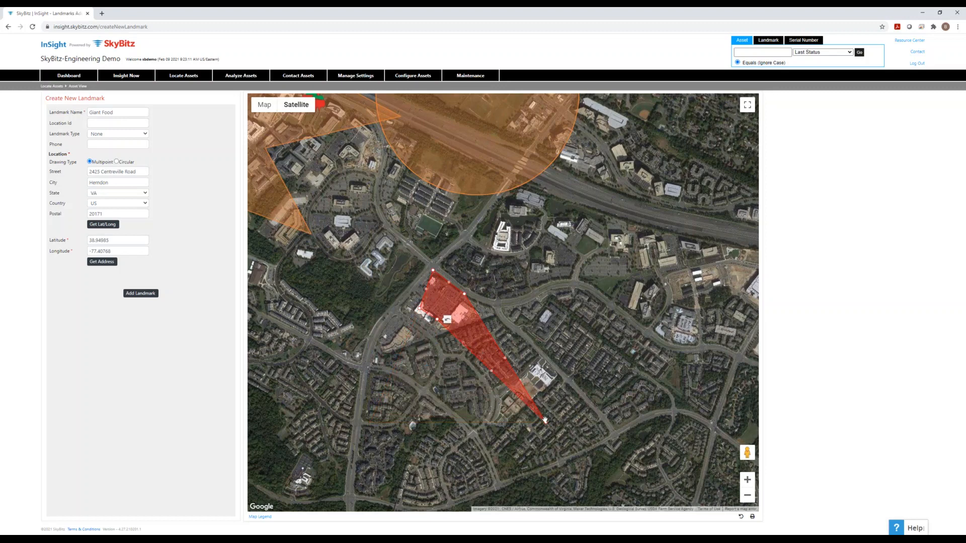
left_click_drag(494, 371, 470, 324)
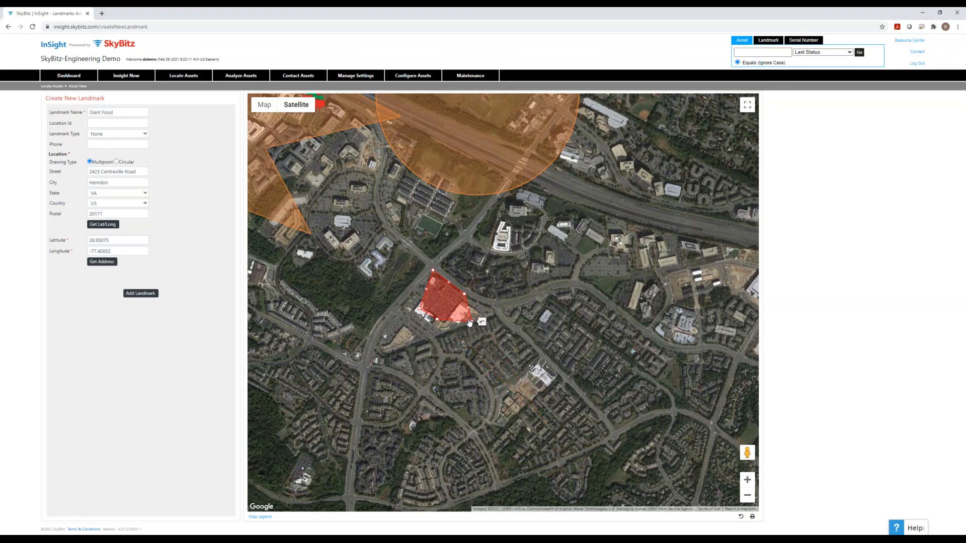
left_click(154, 296)
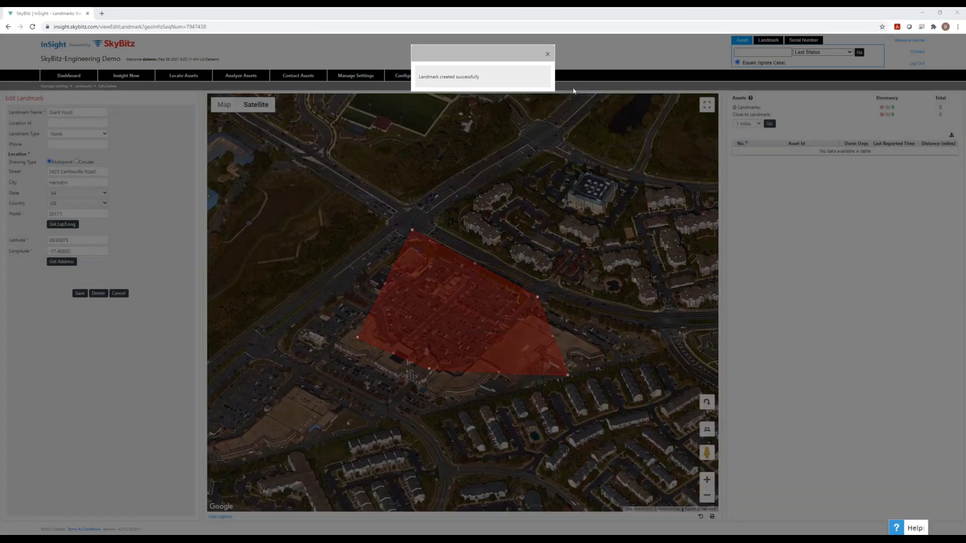
- Close the 'Landmark created successfully' confirmation
left_click(548, 54)
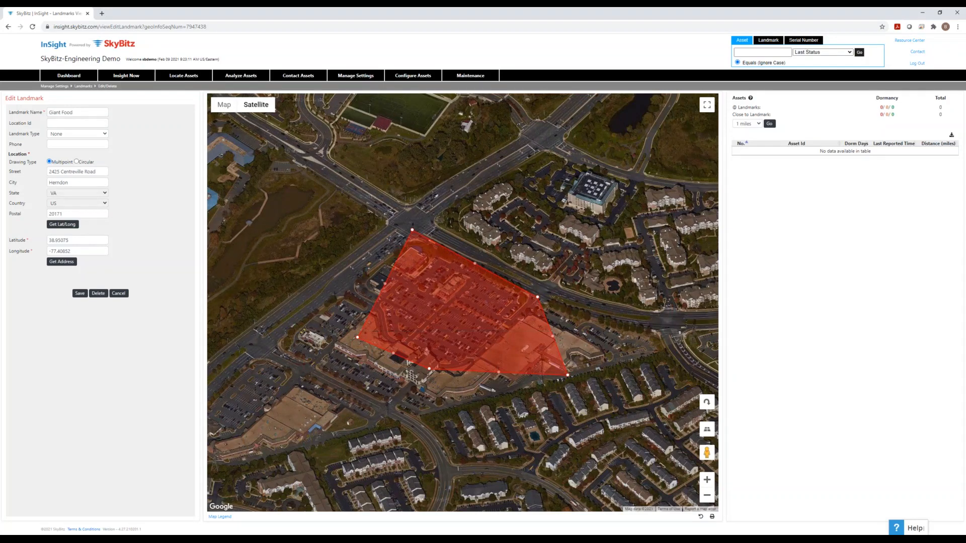
- Search the editable landmarks for Giant Food in VA, US, and display its result
mouse_move(367, 83)
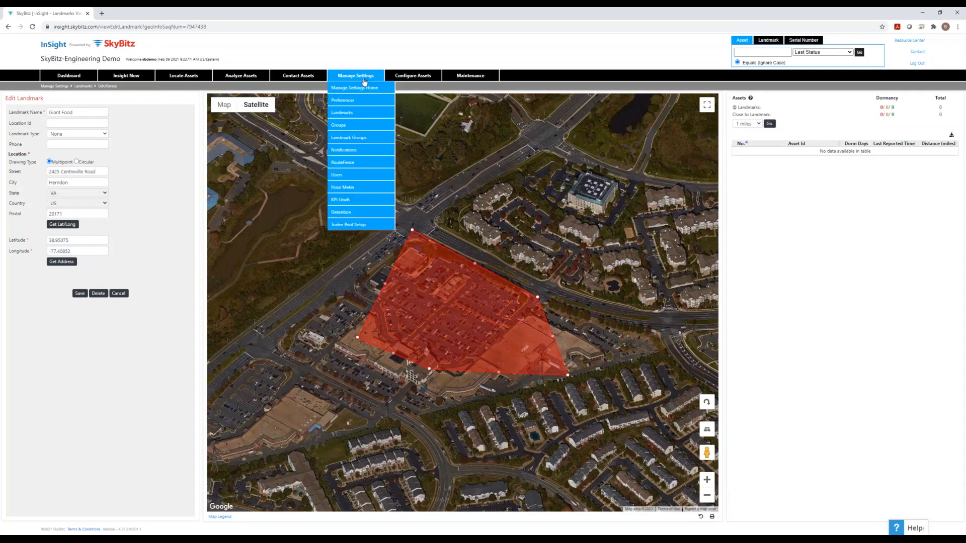
mouse_move(365, 112)
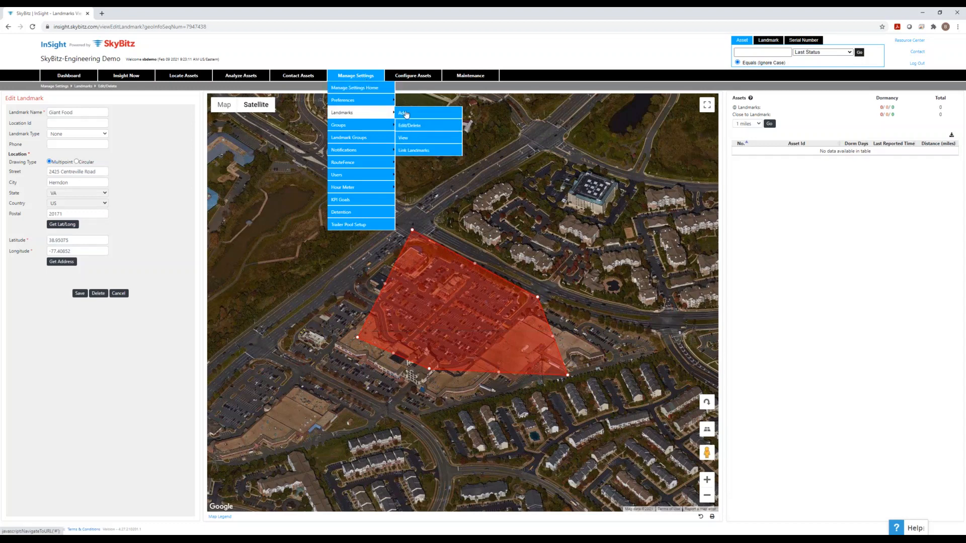
left_click(412, 126)
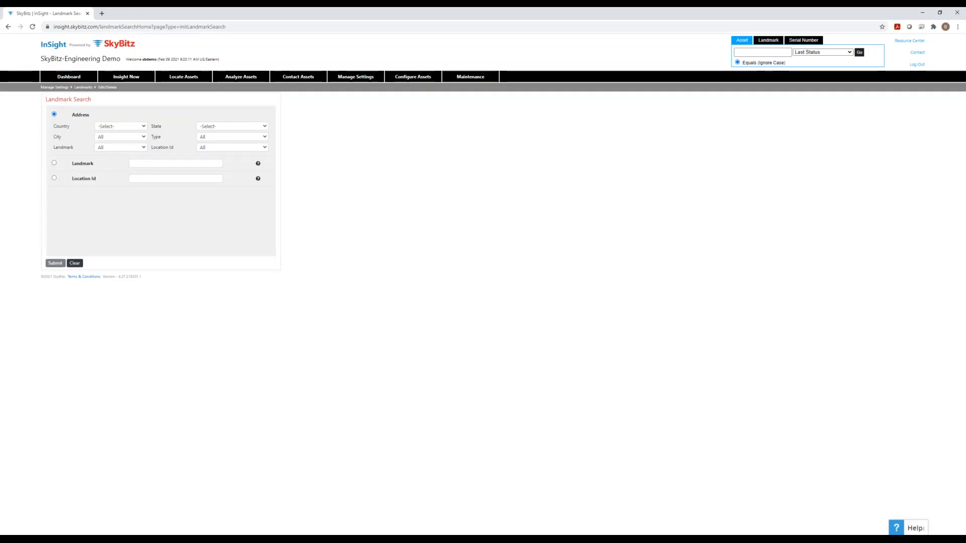
left_click(136, 126)
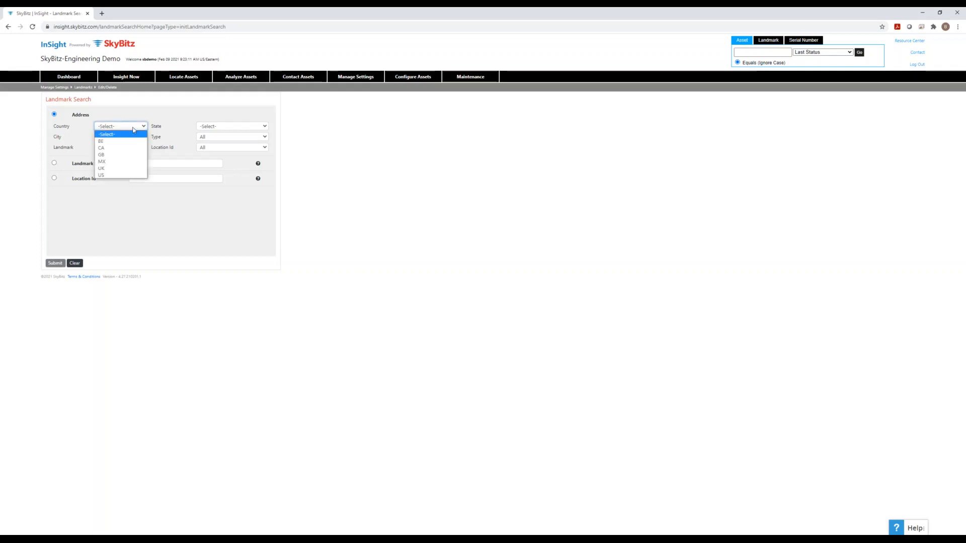
left_click(121, 175)
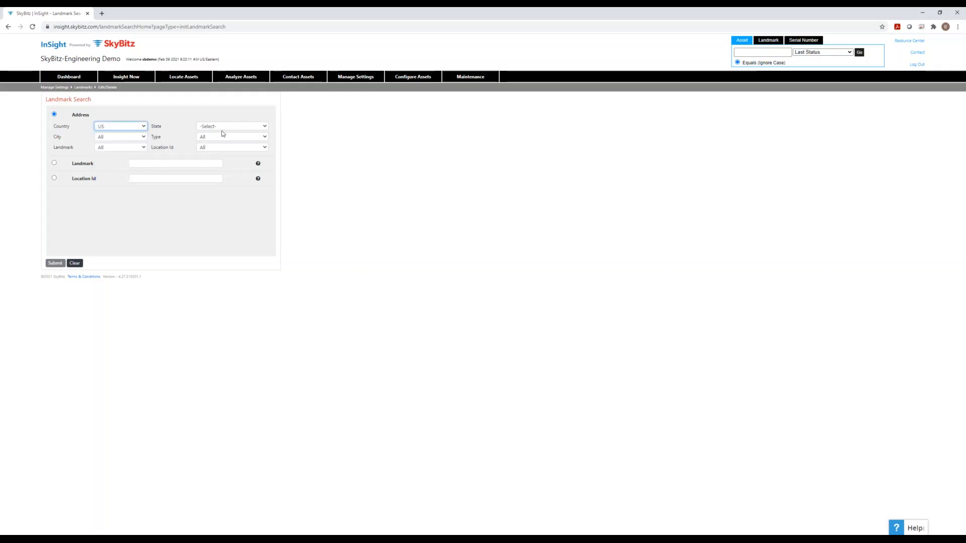
left_click(224, 129)
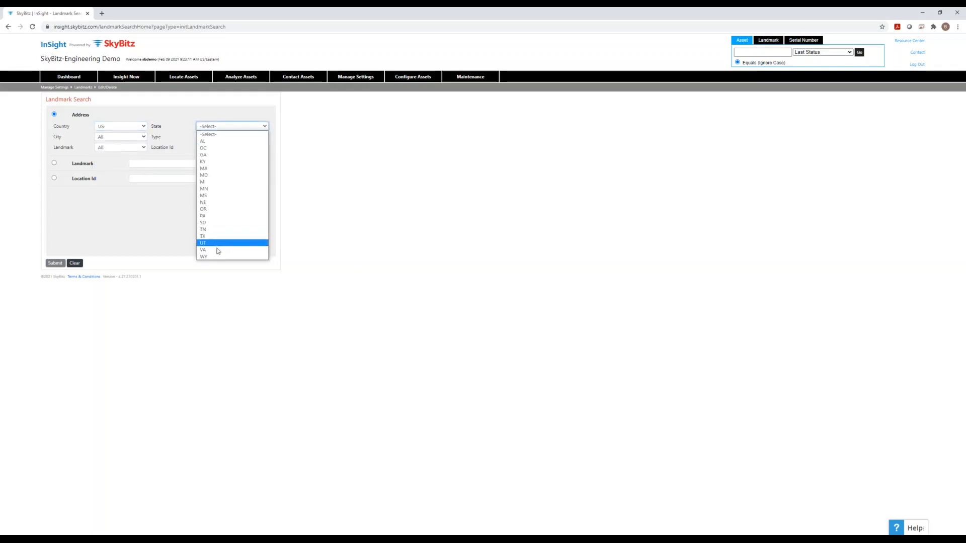
left_click(217, 250)
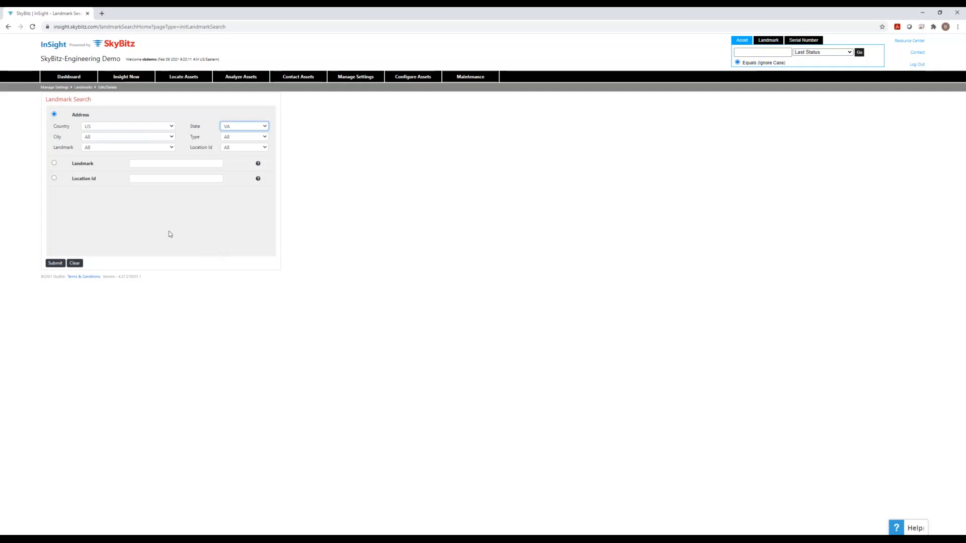
left_click(131, 147)
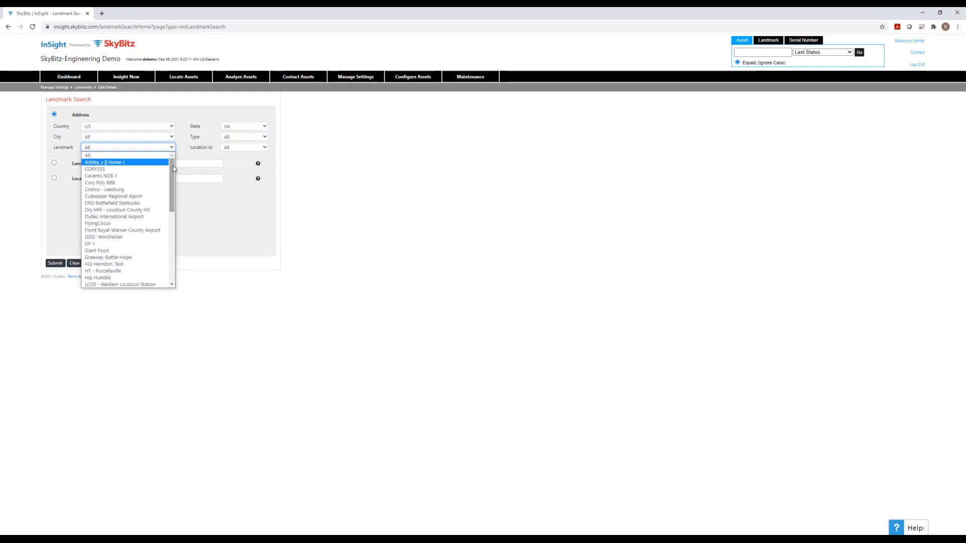
left_click(144, 250)
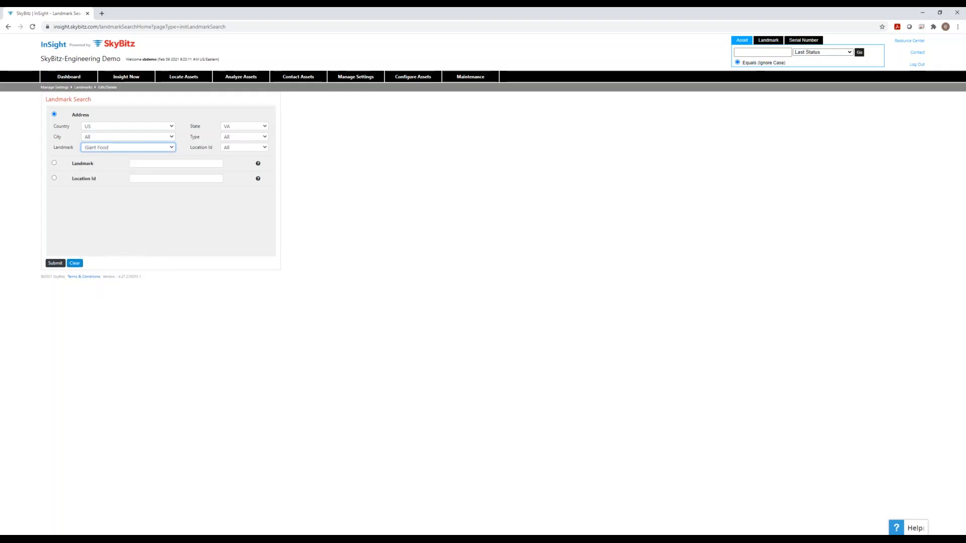
left_click(62, 264)
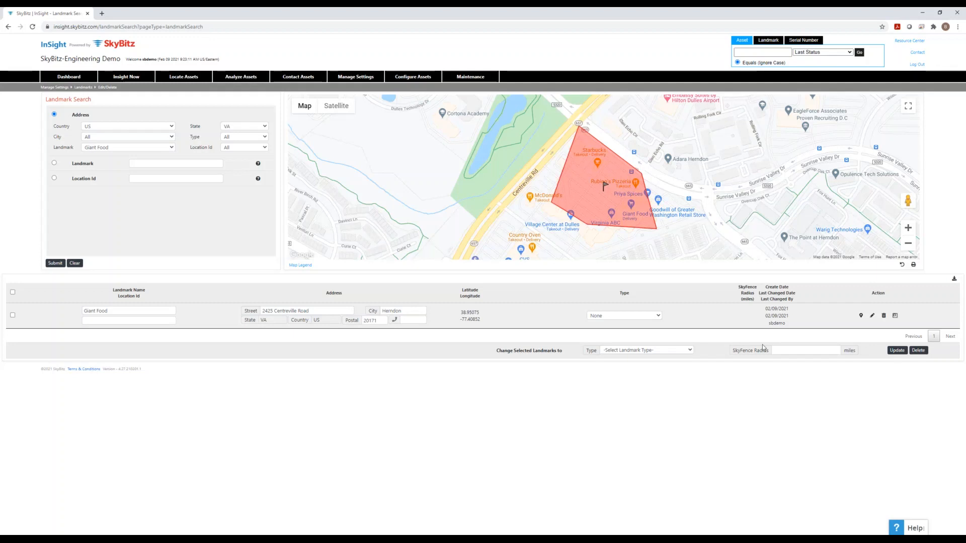
- Edit Giant Food, drag its polygon's bottom-right corner left, and save the change
left_click(873, 316)
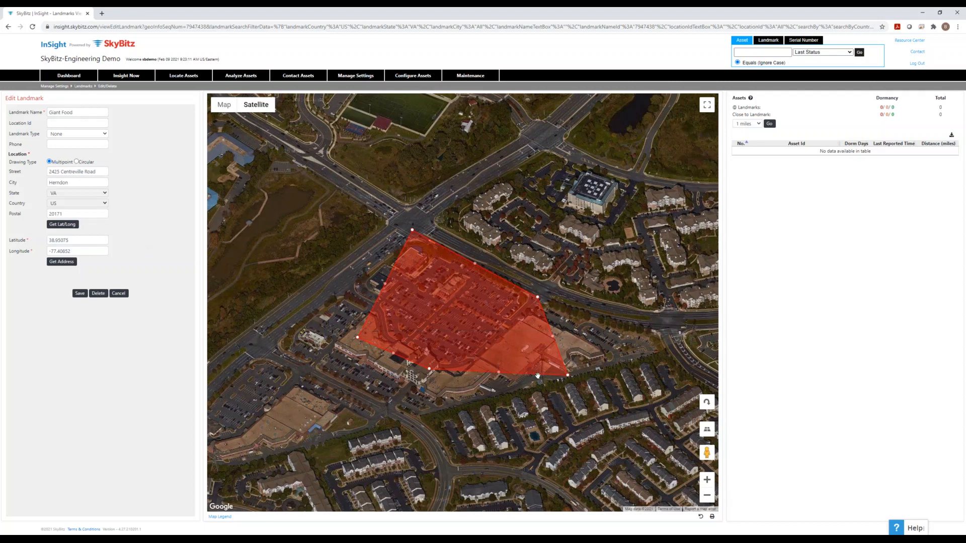
left_click_drag(568, 377, 478, 330)
left_click_drag(529, 362, 468, 348)
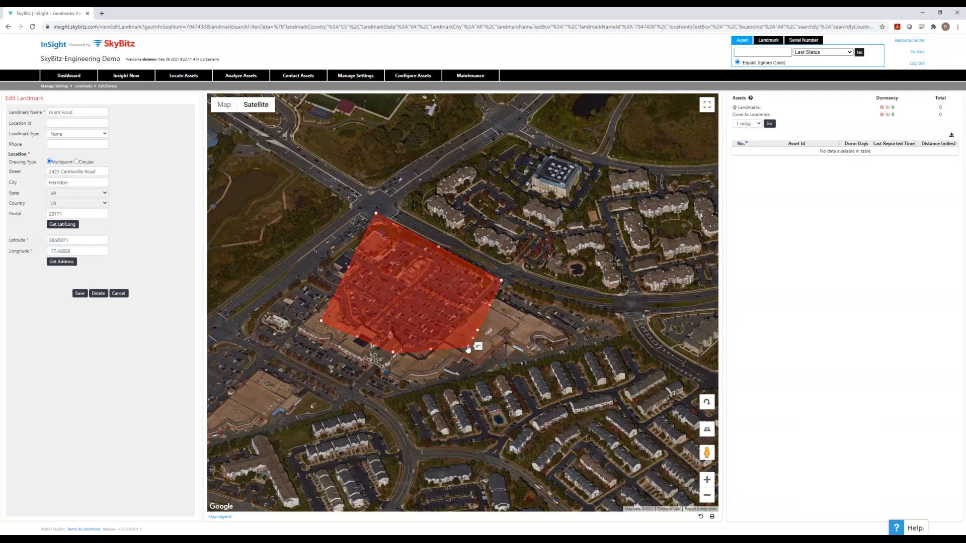
left_click(79, 295)
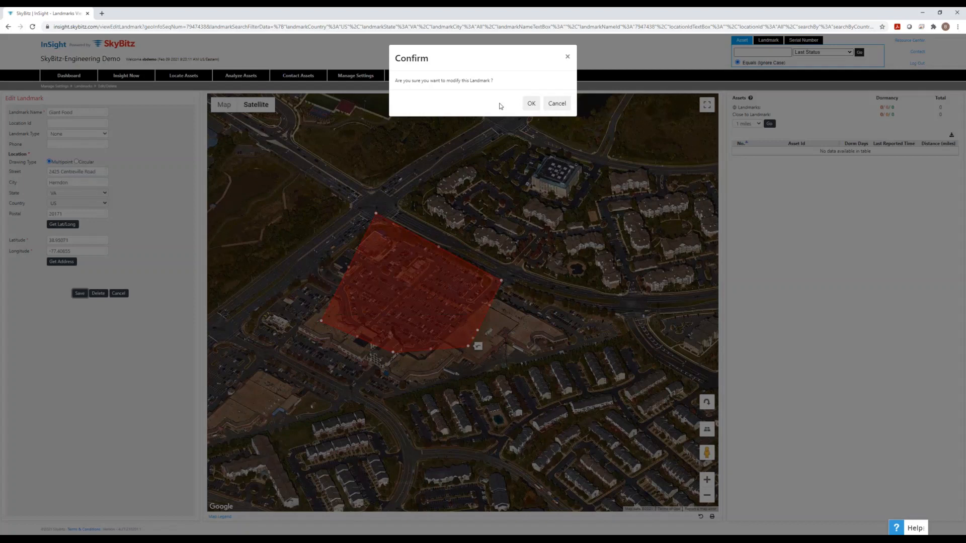
left_click(531, 103)
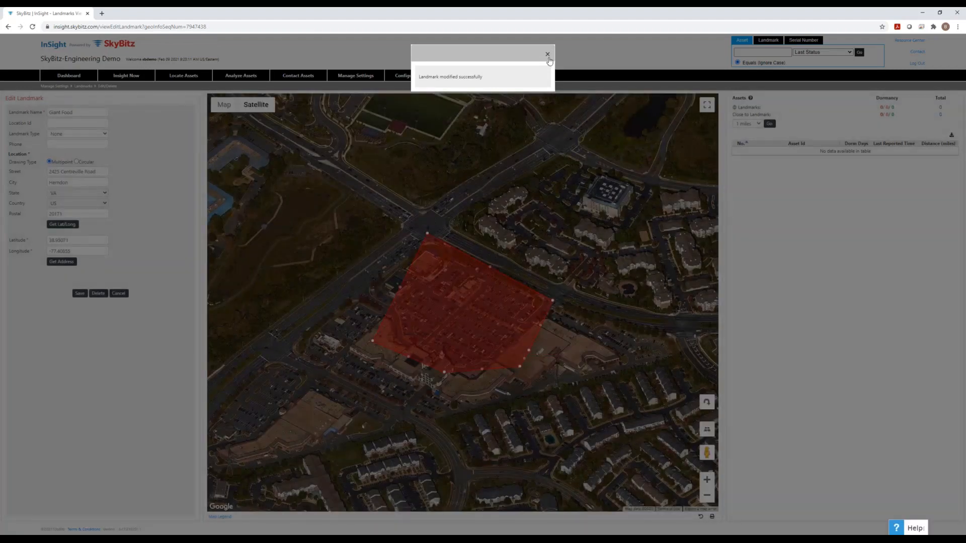
left_click(548, 57)
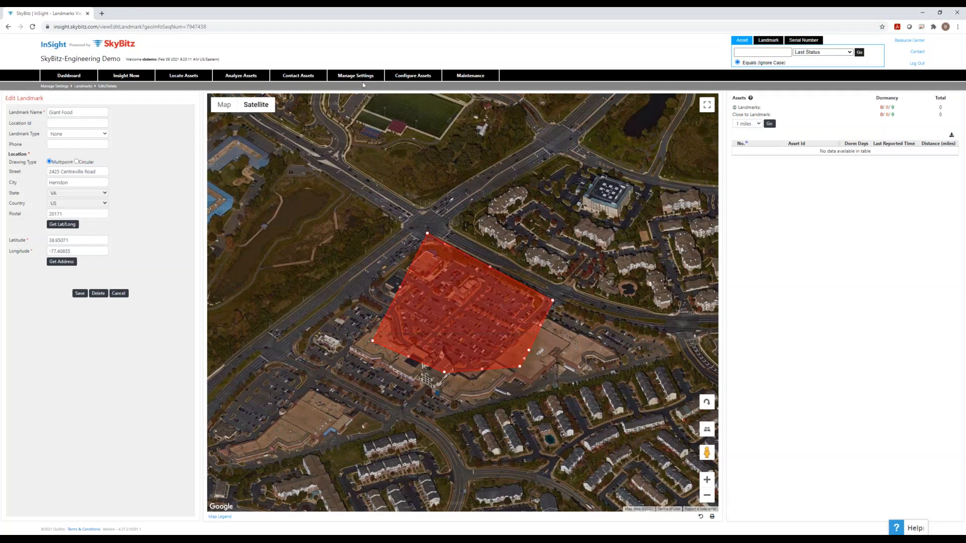
- In Landmarks > View, search Giant Food in VA, US, and view its details
mouse_move(356, 76)
mouse_move(366, 112)
left_click(414, 137)
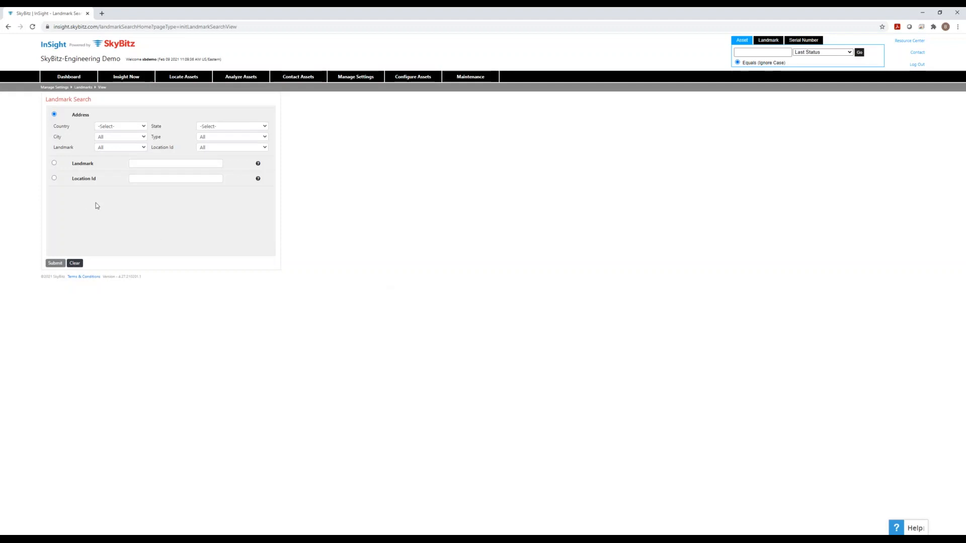
left_click(124, 129)
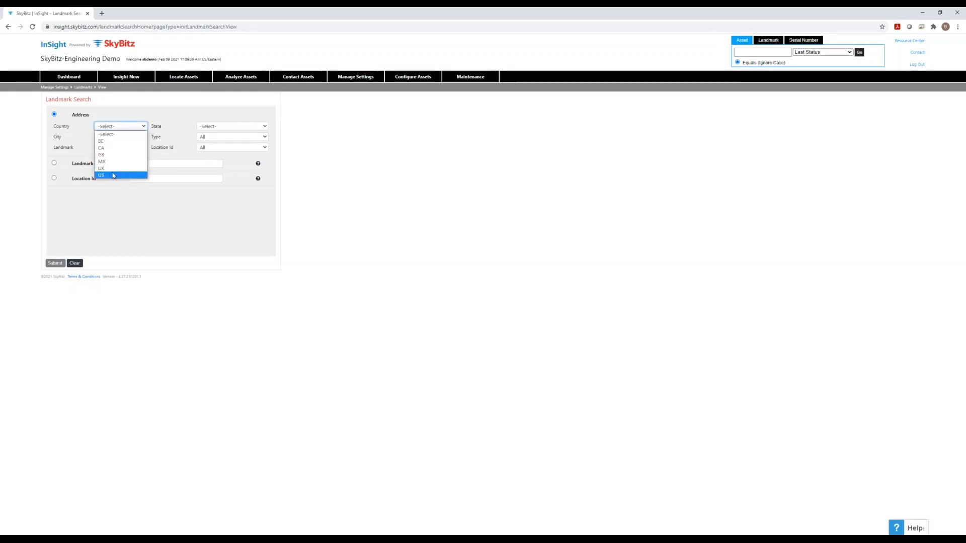
left_click(115, 175)
left_click(217, 129)
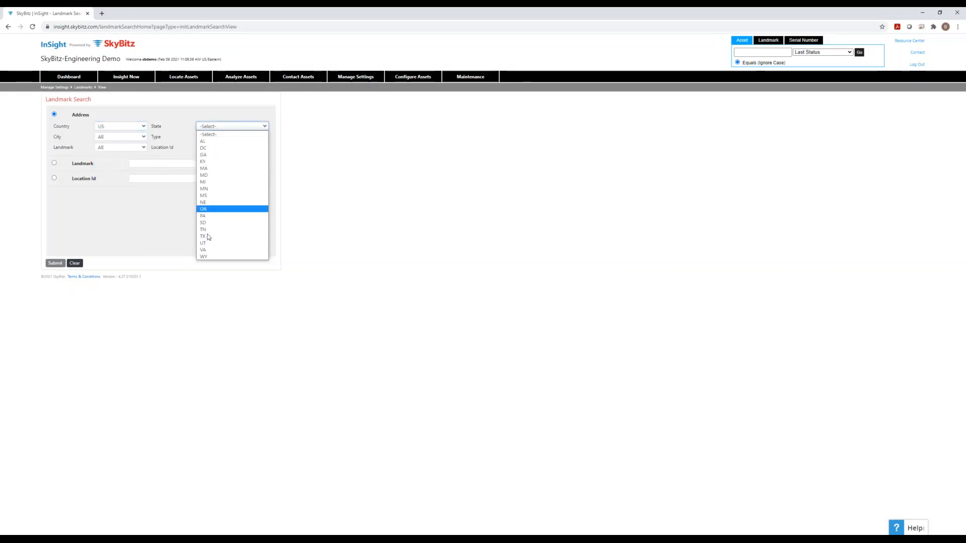
left_click(204, 250)
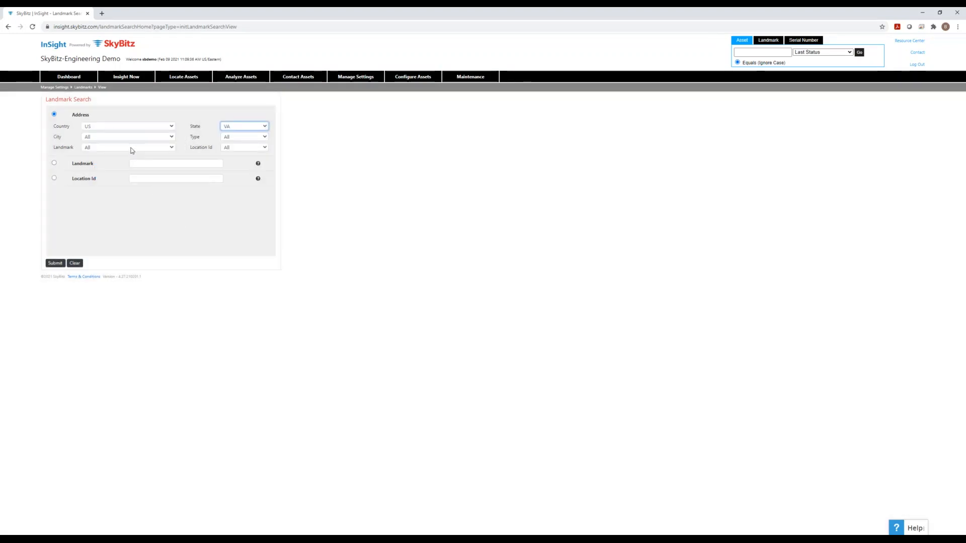
left_click(130, 147)
scroll(131, 214, "down", 3)
left_click(101, 175)
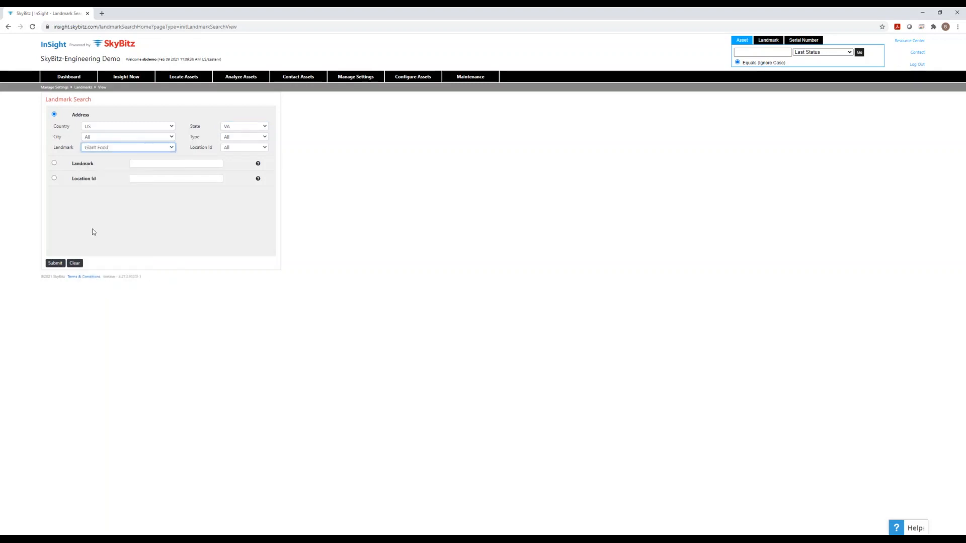
left_click(58, 264)
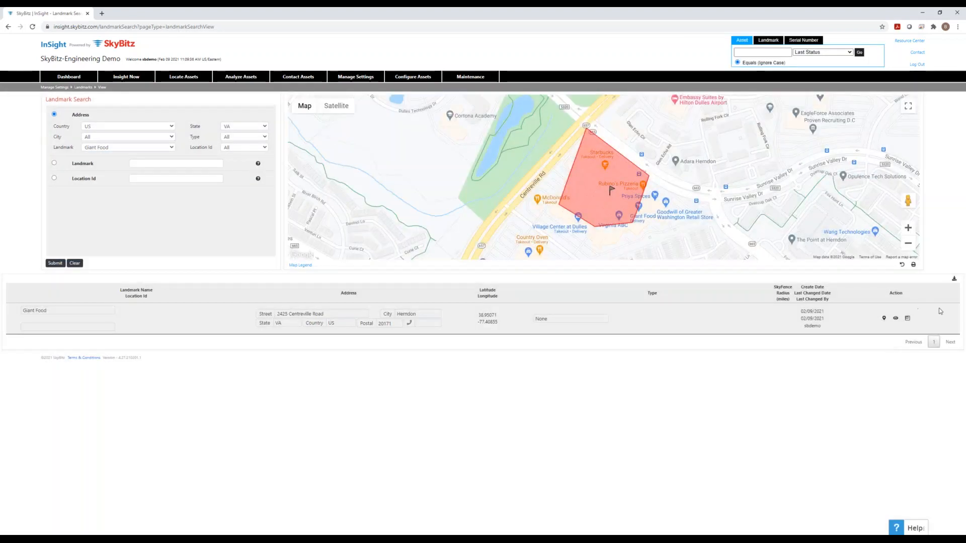
left_click(896, 319)
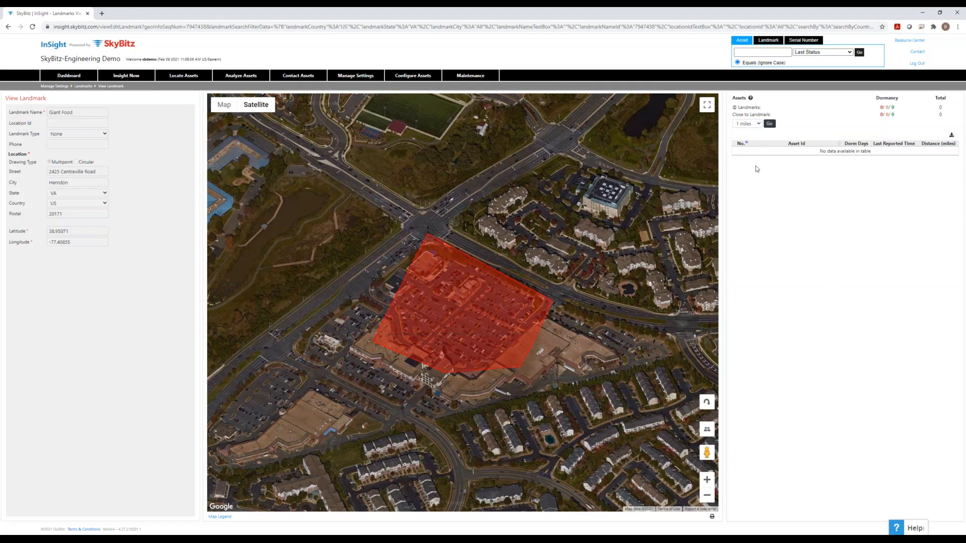
- List assets within 2 miles of Giant Food, then pan and zoom out to nearby landmarks
left_click(748, 124)
left_click(750, 138)
left_click(770, 124)
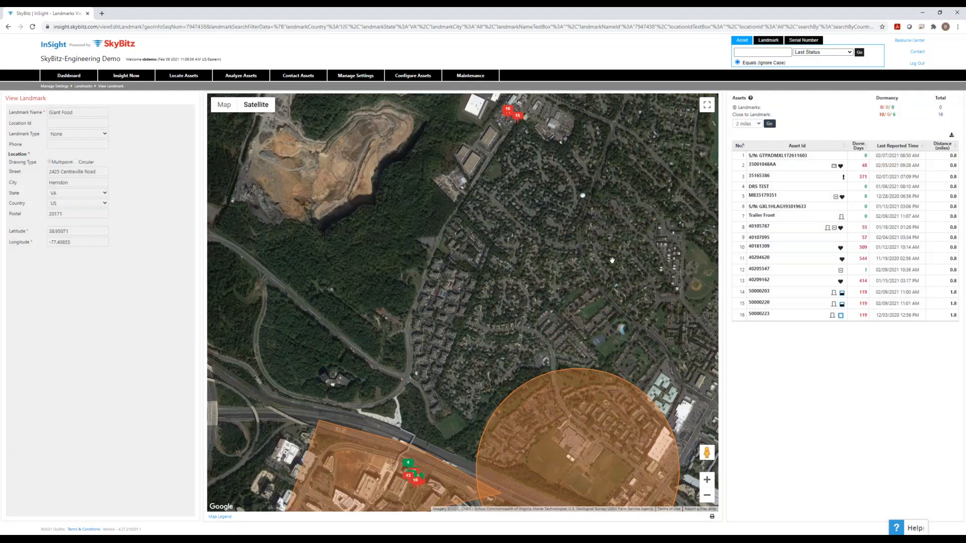
left_click_drag(589, 270, 579, 146)
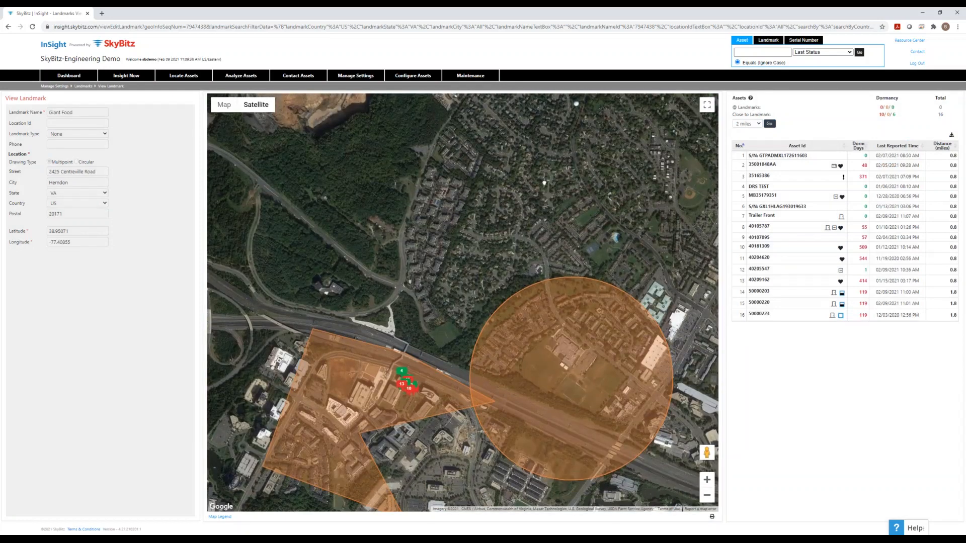
left_click(710, 498)
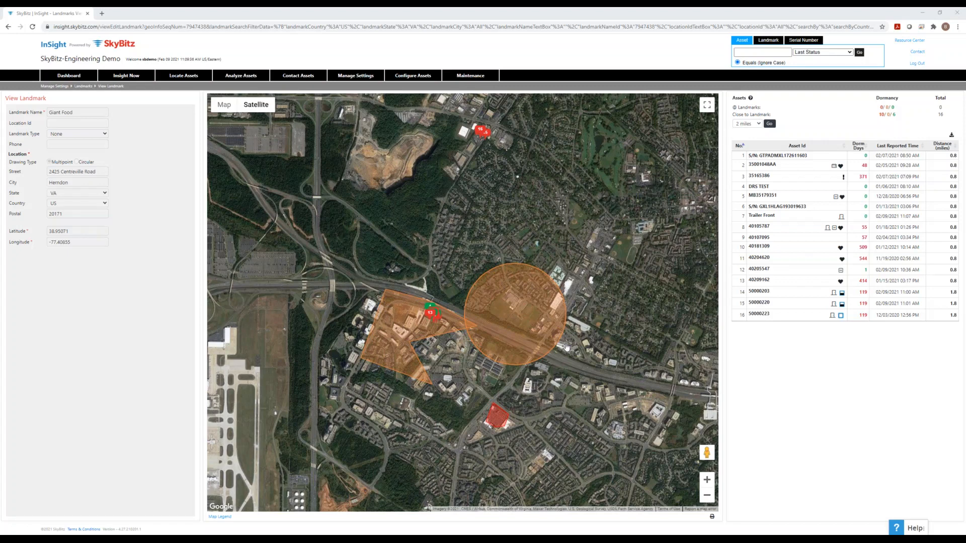
- Search for Giant Food in VA, US, and open its Nested Landmark page
mouse_move(369, 77)
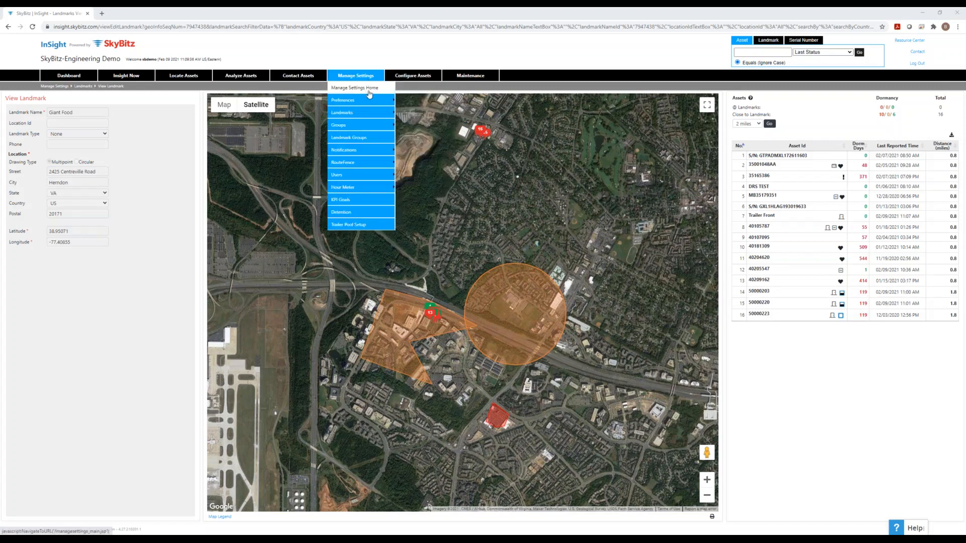
mouse_move(364, 113)
left_click(410, 126)
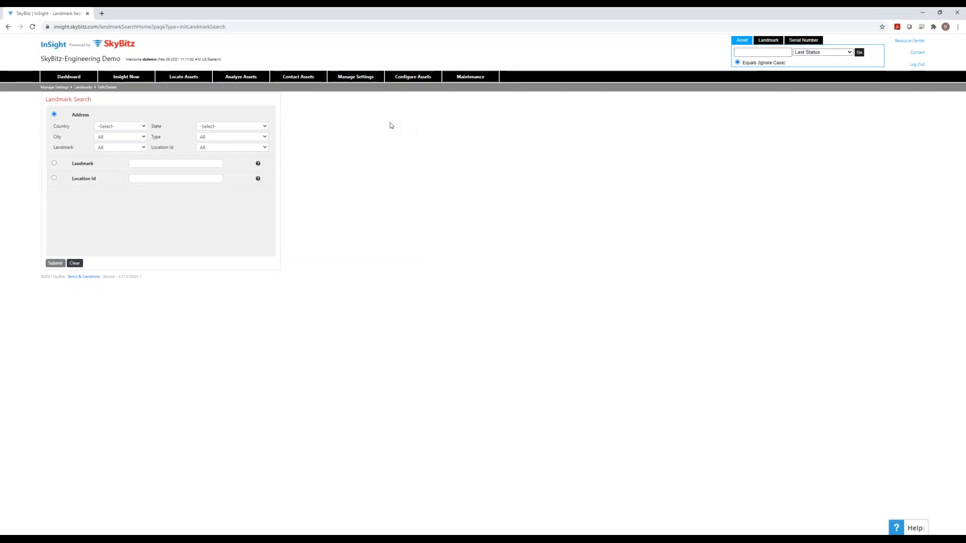
left_click(105, 127)
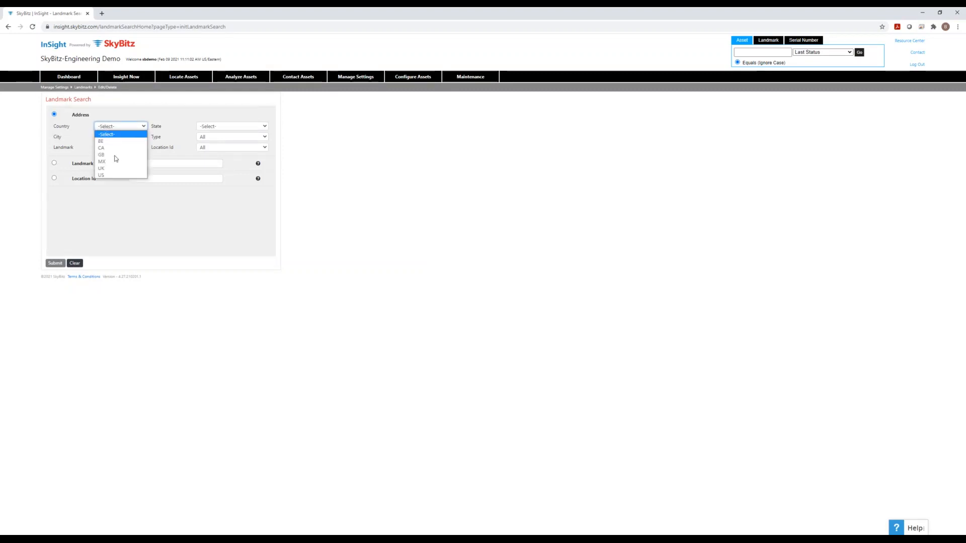
left_click(116, 175)
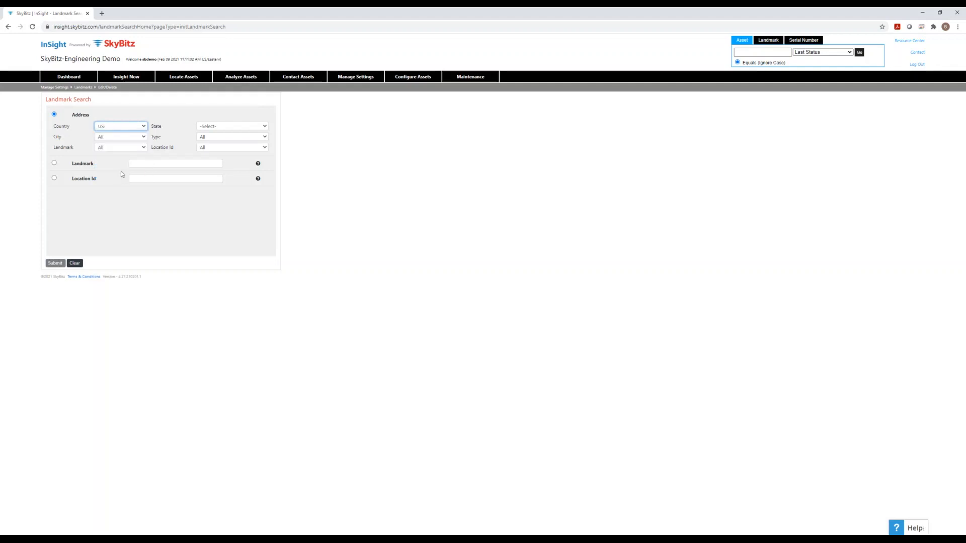
left_click(222, 128)
left_click(213, 250)
left_click(134, 148)
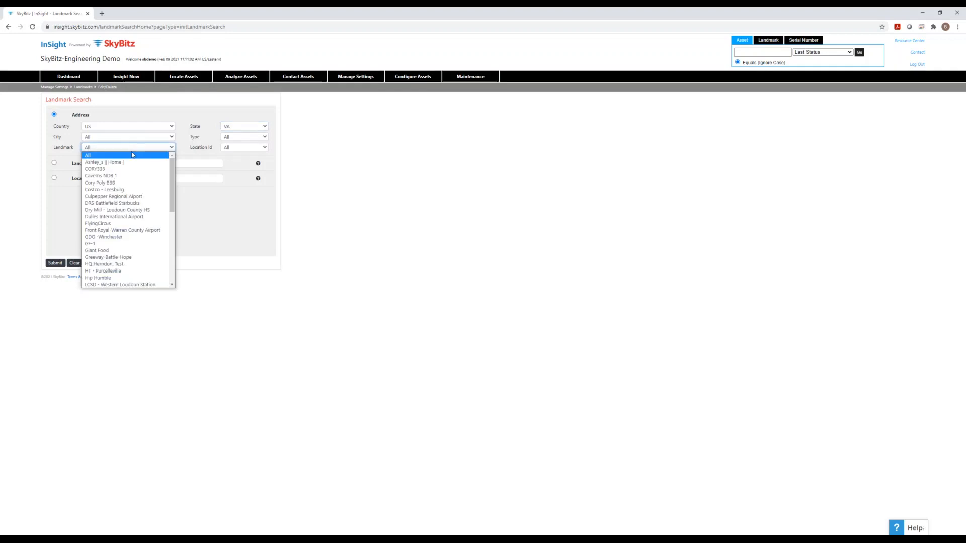
left_click(117, 251)
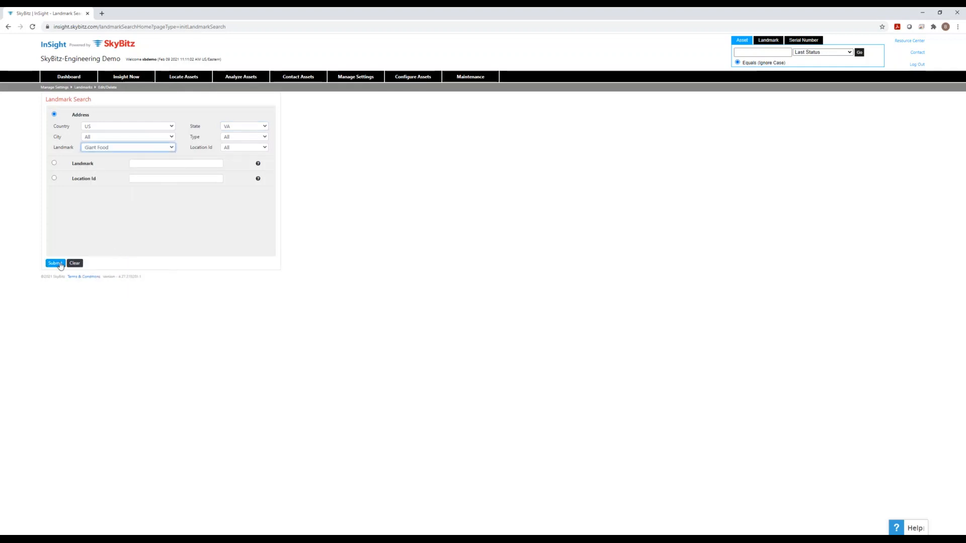
left_click(55, 263)
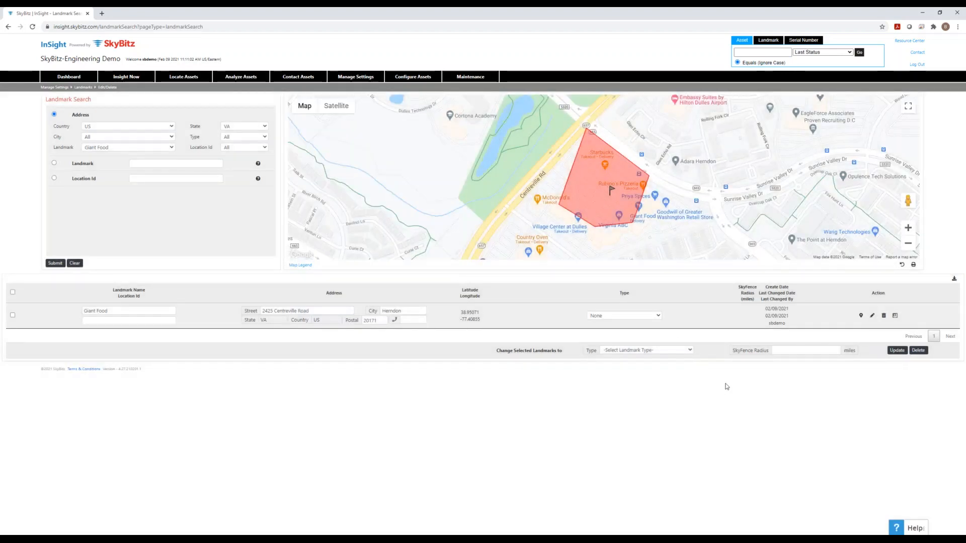
left_click(895, 316)
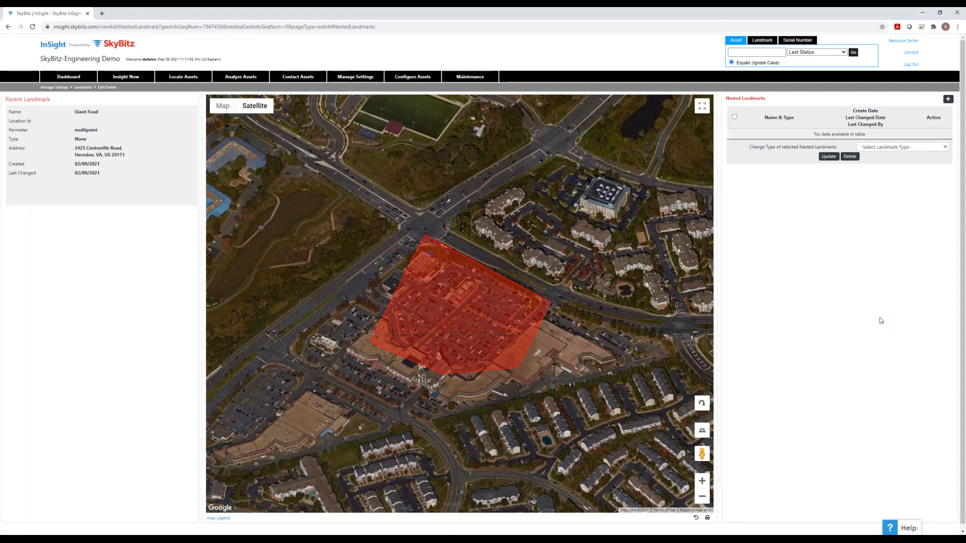
- Add a new nested landmark under Giant Food with the + button
left_click(948, 99)
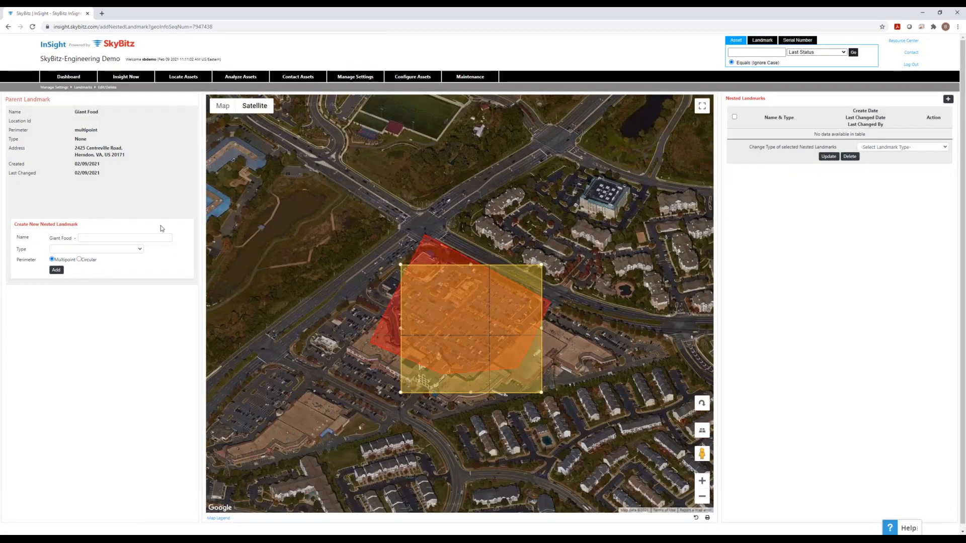
- Name the nested landmark Parking Lot and try choosing a landmark type
left_click(141, 236)
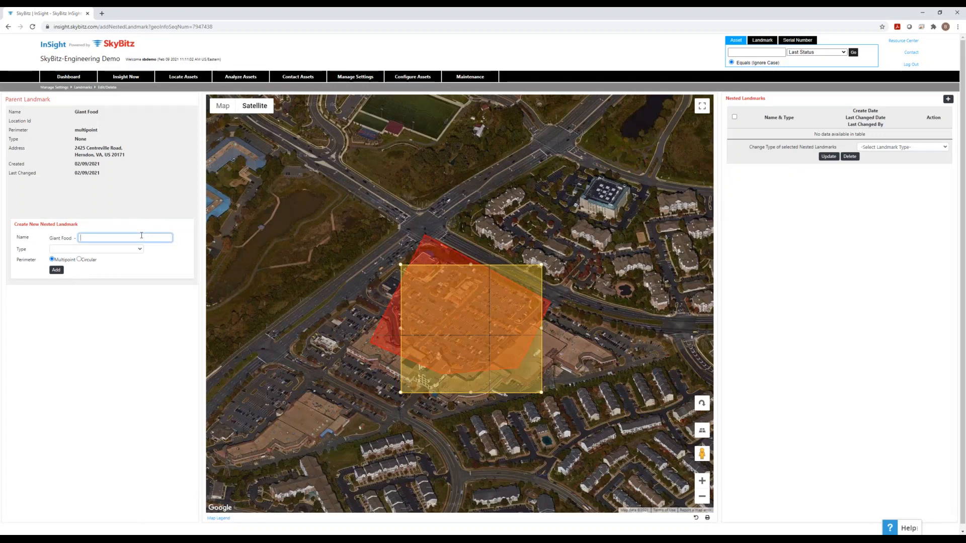
type("Parking Lot")
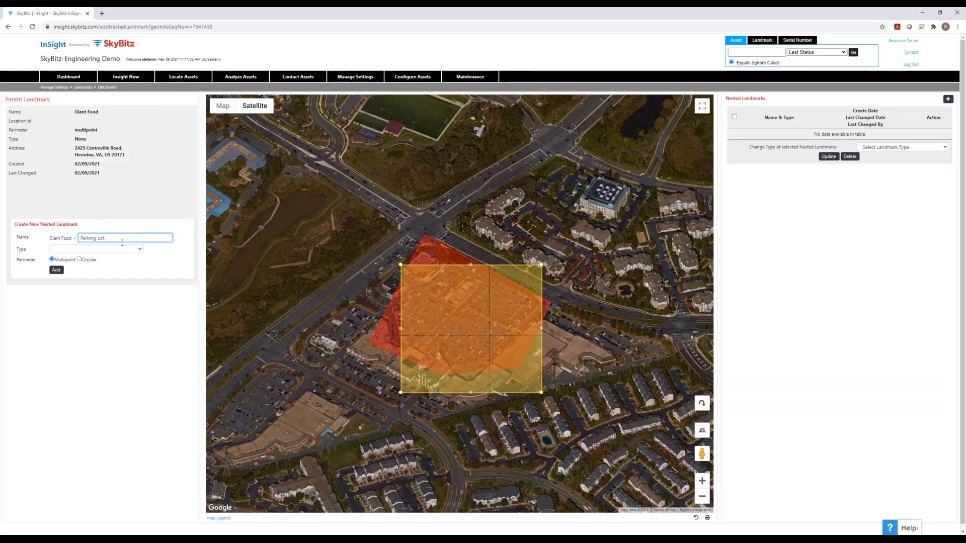
left_click(102, 252)
left_click(163, 253)
left_click(131, 251)
left_click(154, 250)
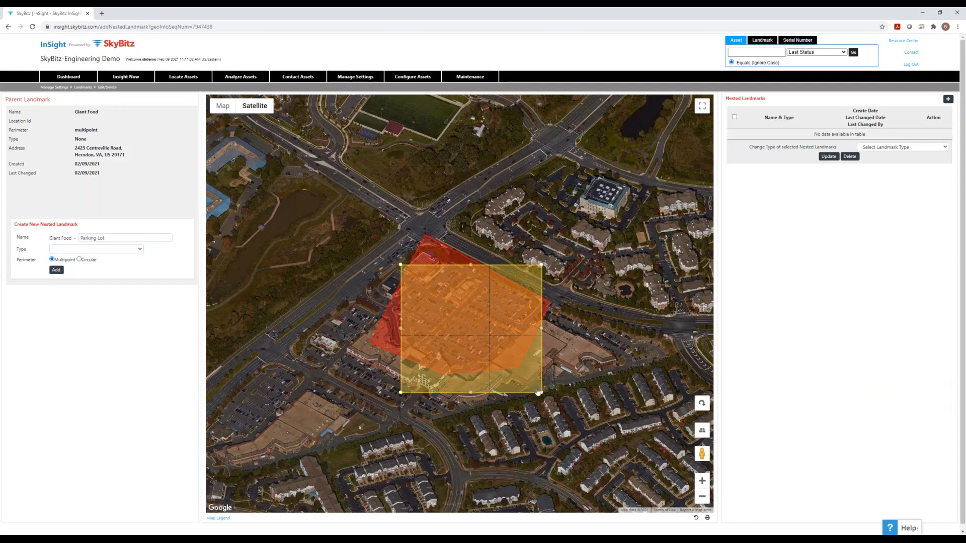
- Fit the yellow area inside Giant Food's eastern part, then add it and close the confirmation
left_click_drag(542, 328, 498, 357)
left_click_drag(541, 265, 480, 287)
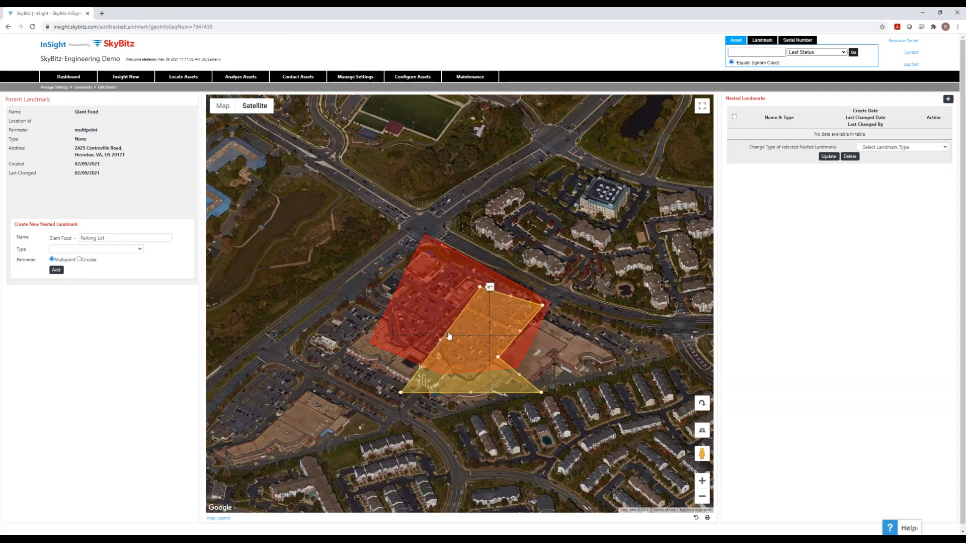
left_click_drag(401, 392, 422, 350)
left_click_drag(481, 373, 462, 363)
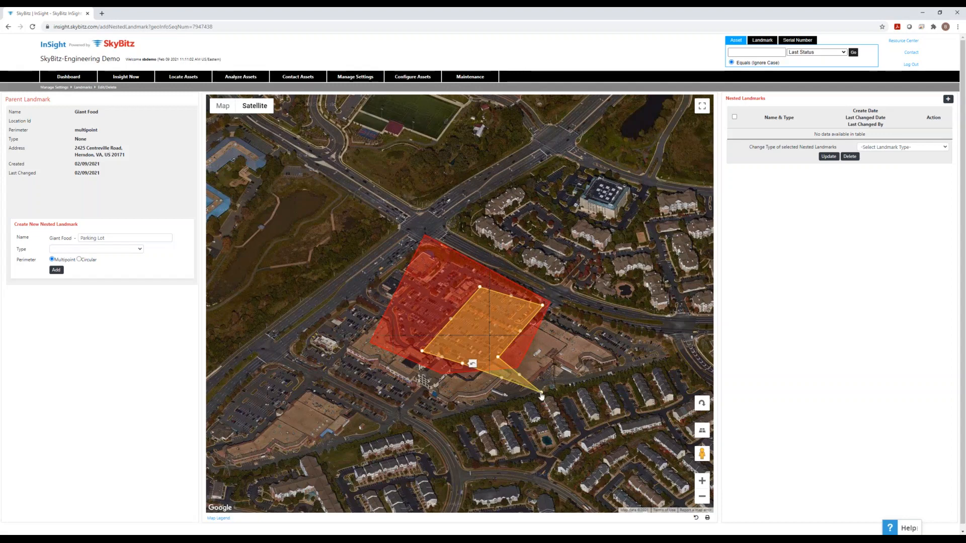
left_click_drag(485, 366, 485, 365)
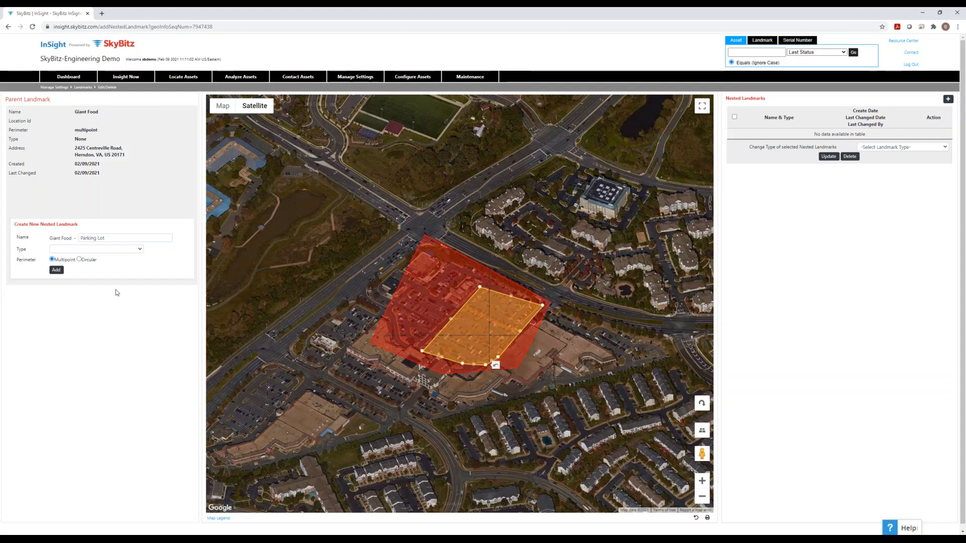
left_click(56, 270)
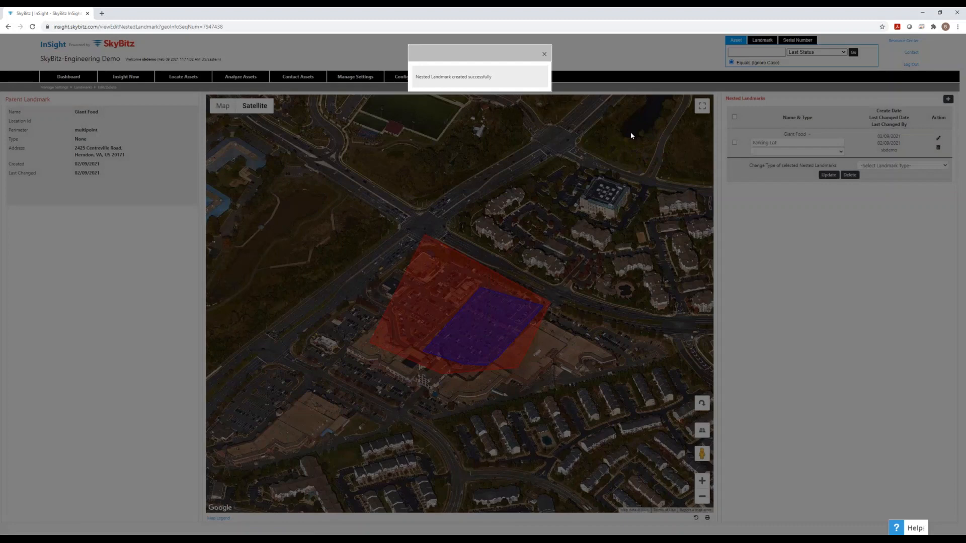
left_click(544, 54)
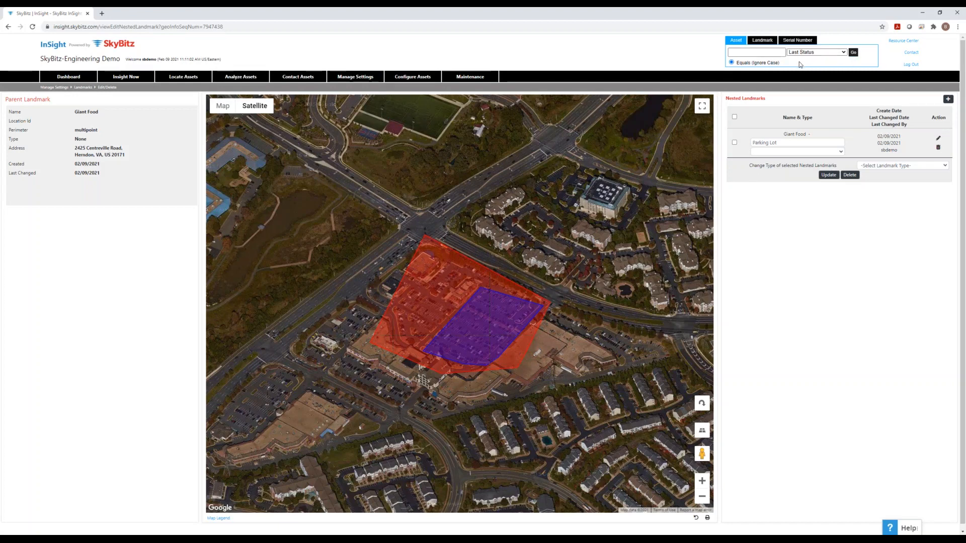
- Run a Locate Assets quick search for the landmark HQ Herndon, Test
left_click(762, 39)
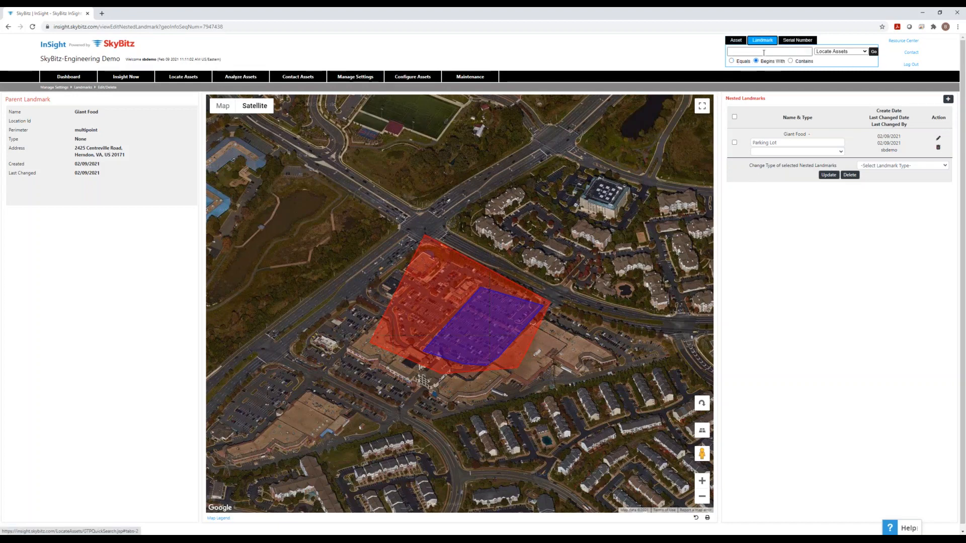
left_click(764, 52)
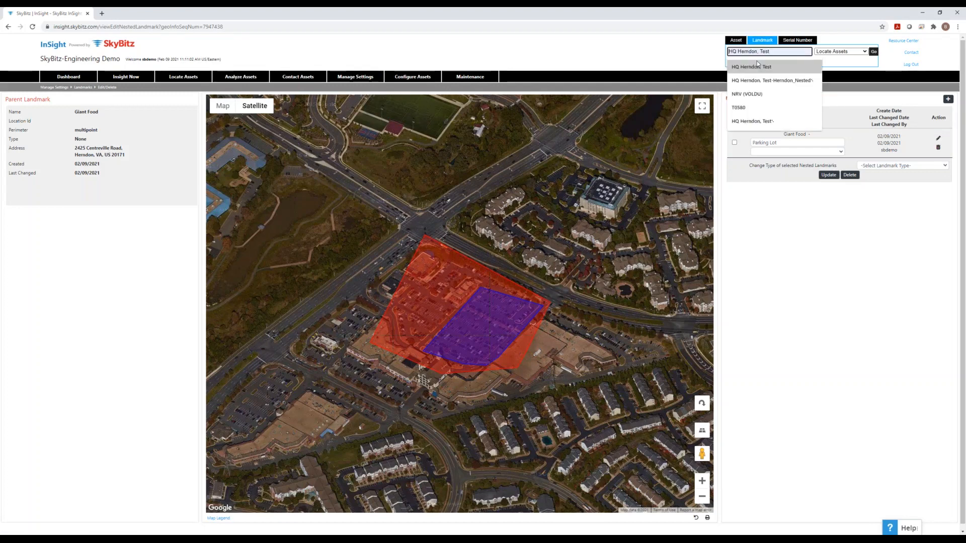
left_click(773, 66)
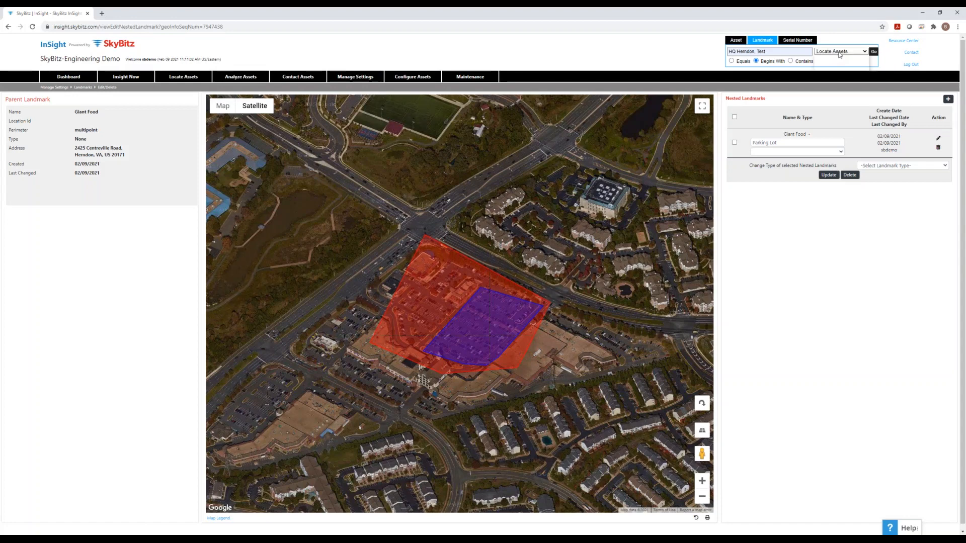
left_click(839, 53)
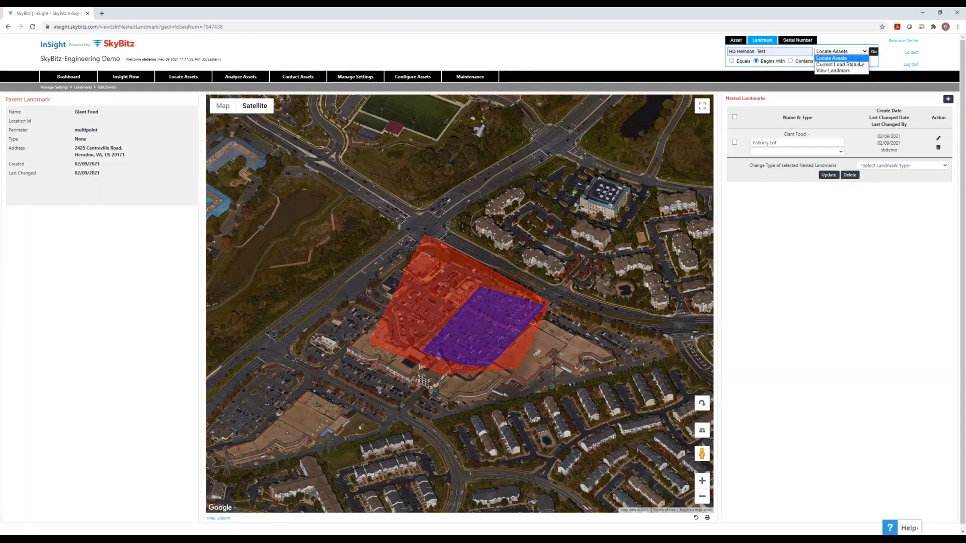
left_click(862, 59)
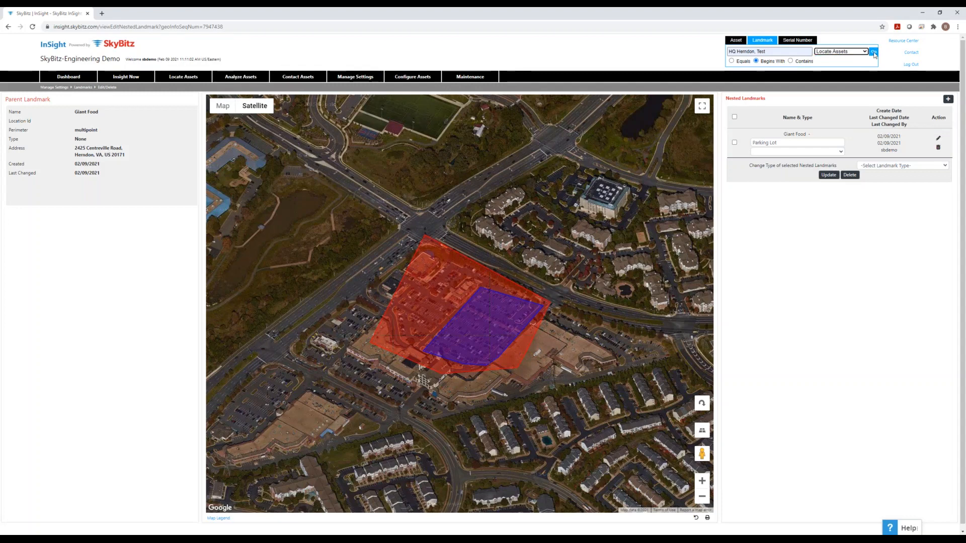
left_click(874, 53)
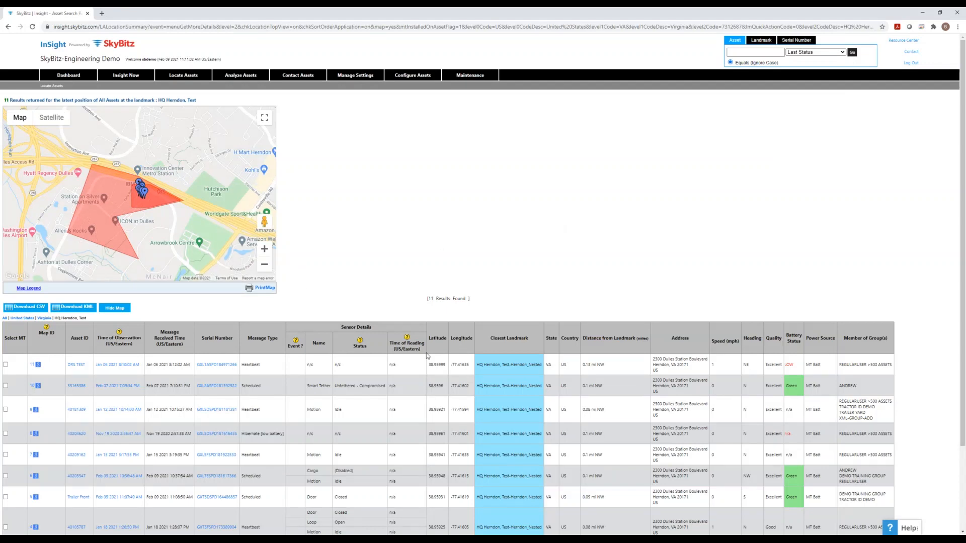
- Scroll through the 11 asset results, then switch the map to Satellite imagery
scroll(417, 350, "down", 1)
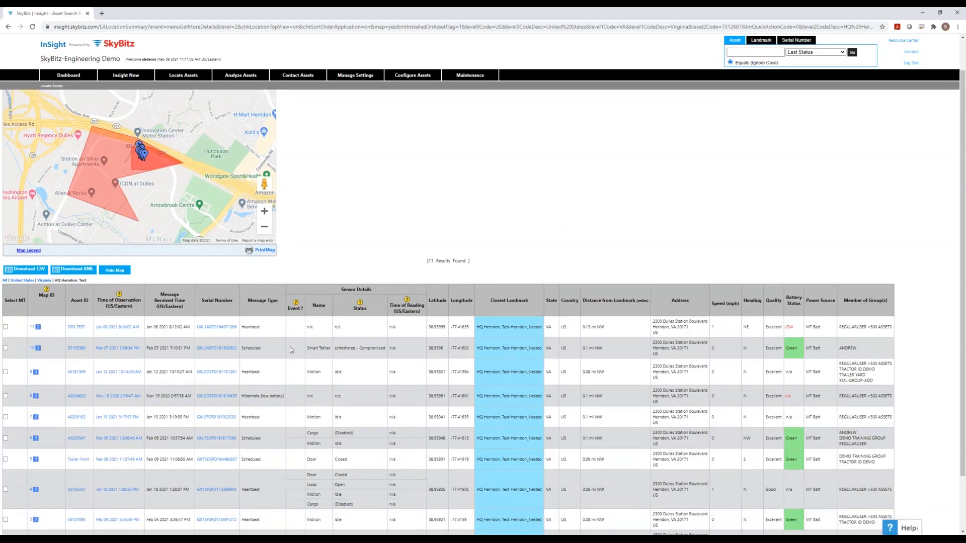
scroll(290, 346, "down", 1)
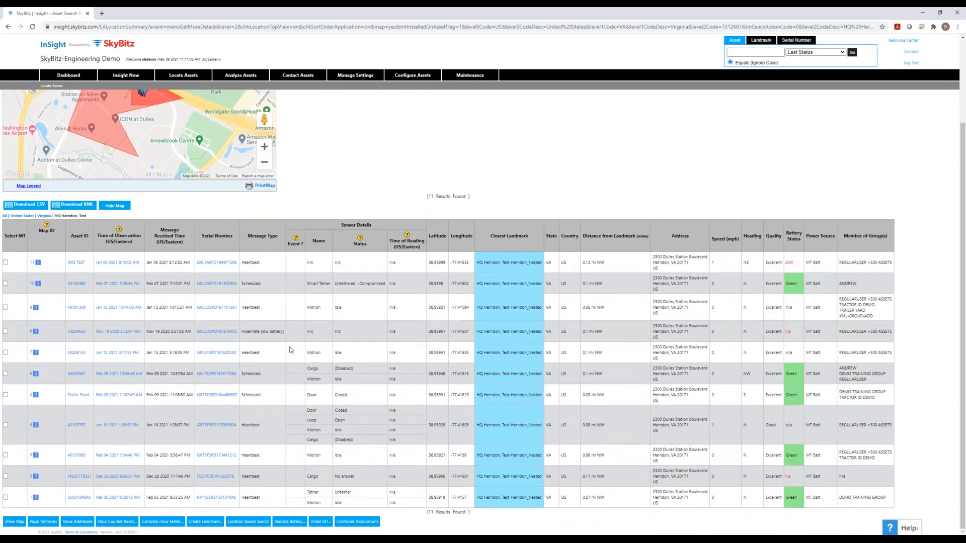
scroll(290, 349, "up", 1)
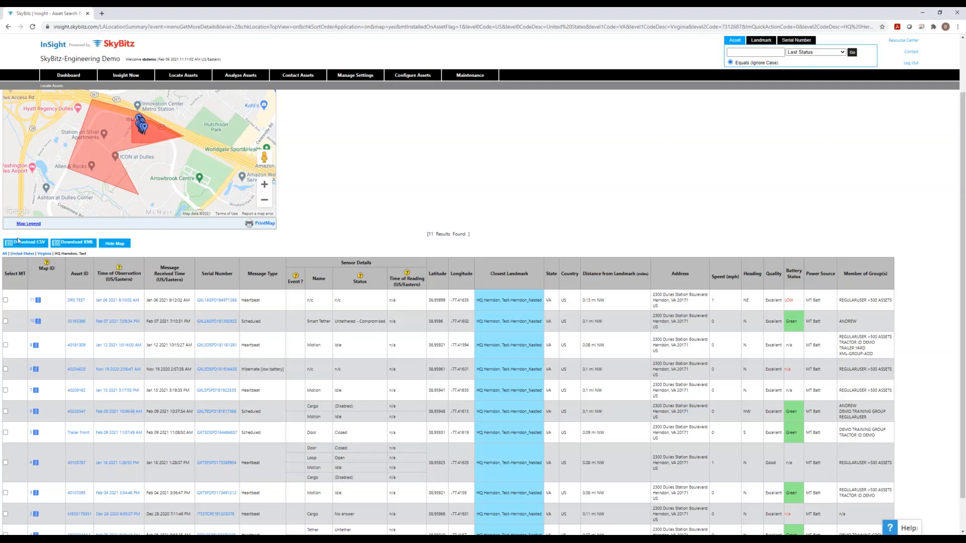
scroll(250, 294, "up", 2)
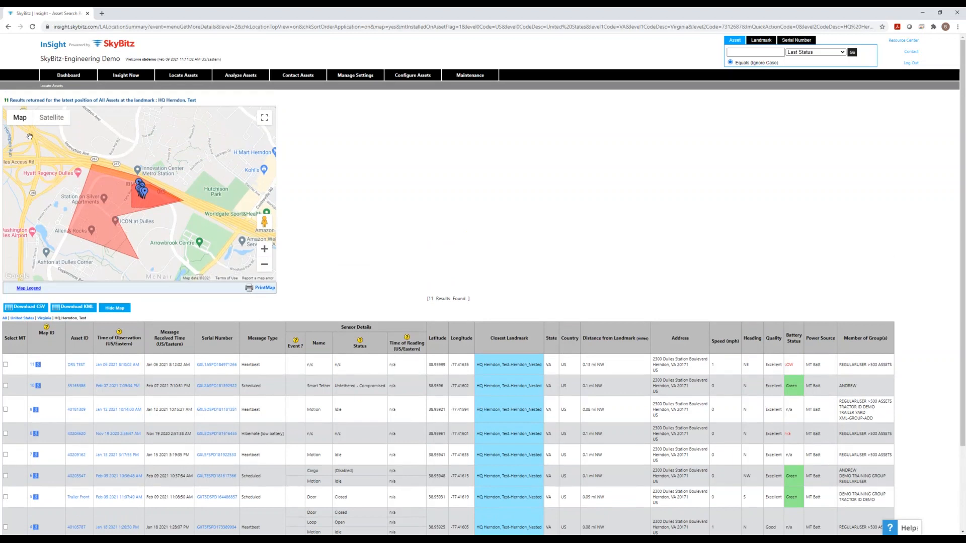
left_click(54, 118)
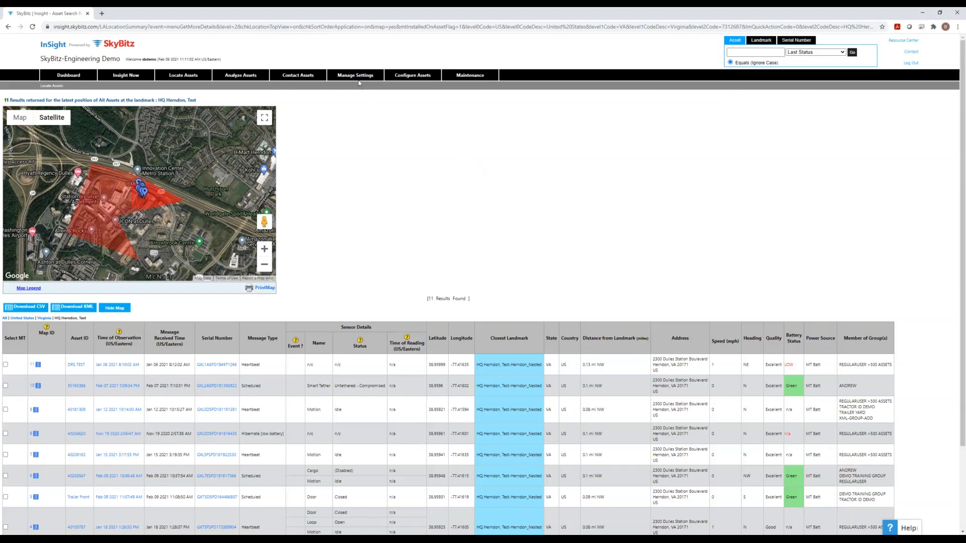
- Go to Landmark Groups and start a new group named 'Demo'
mouse_move(356, 75)
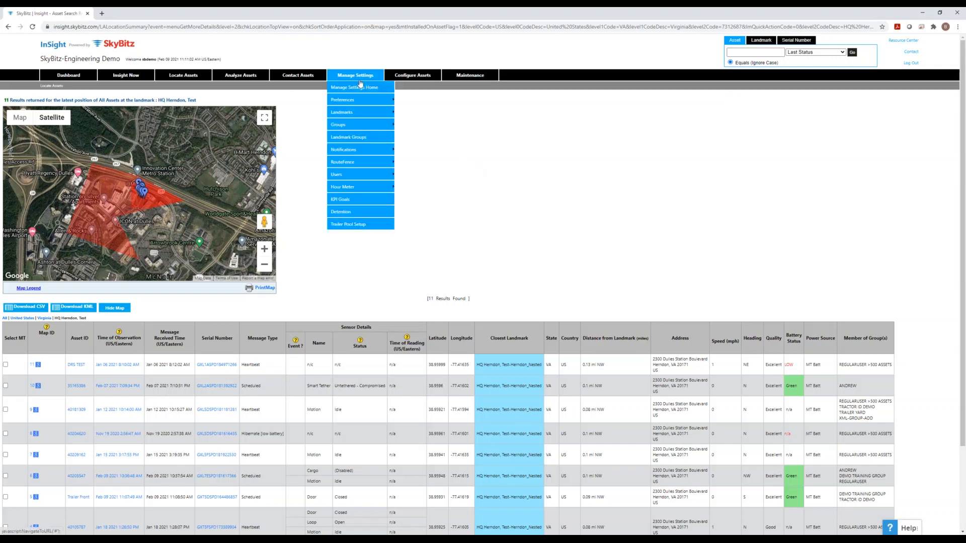
left_click(355, 138)
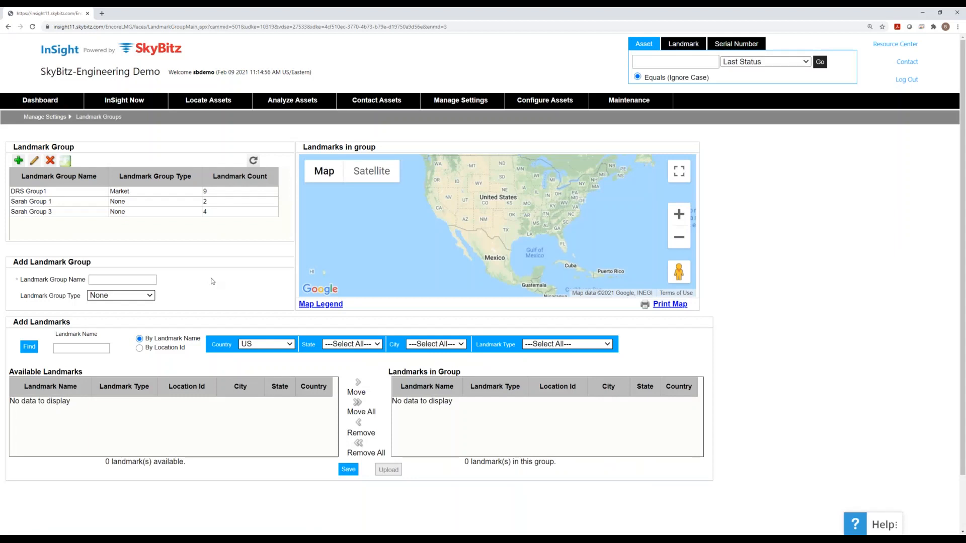
left_click(144, 280)
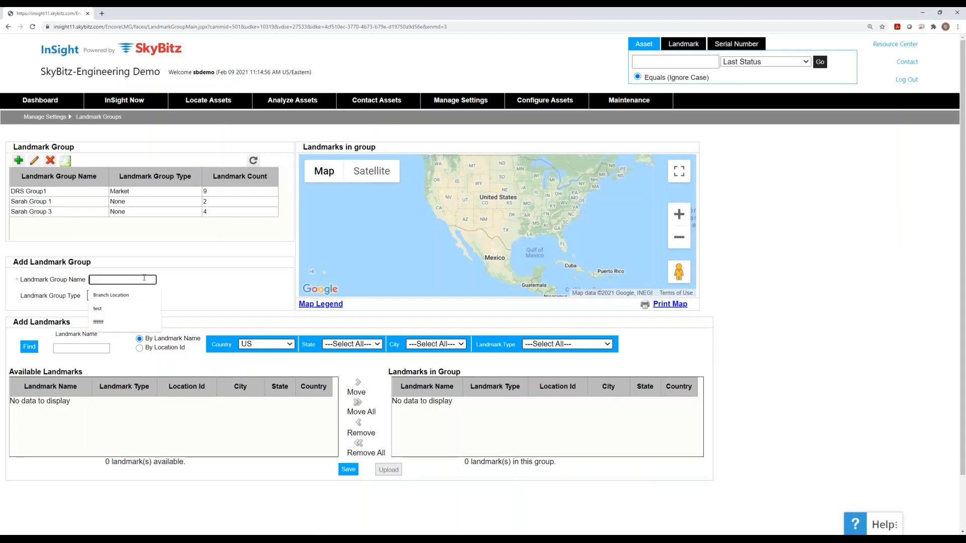
type("Demo")
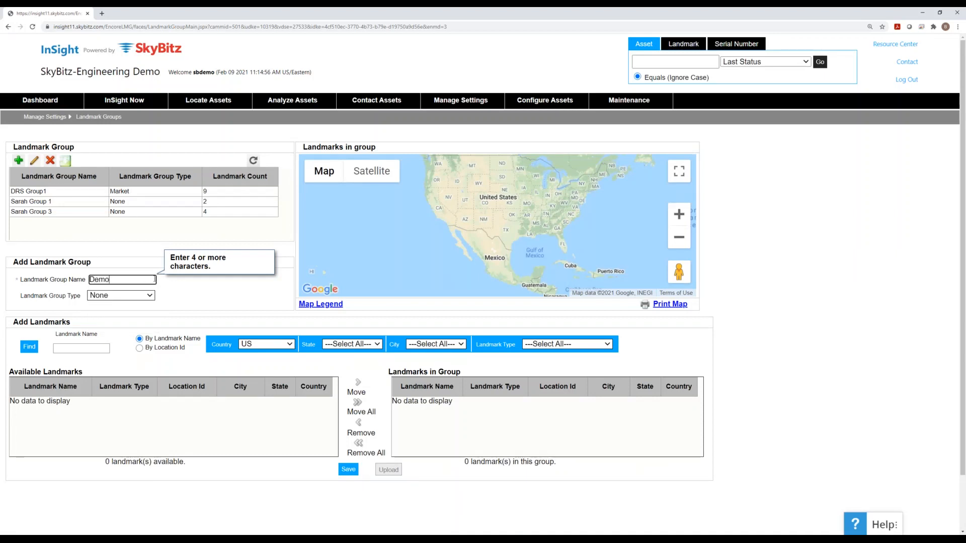
left_click(203, 297)
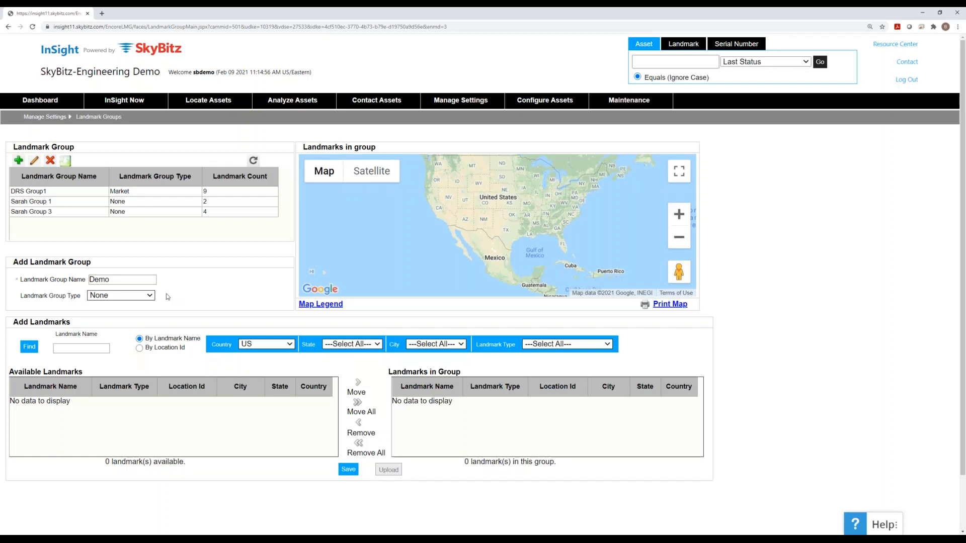
- Set the group type to Other, with Country US and State ---Select All---
left_click(148, 297)
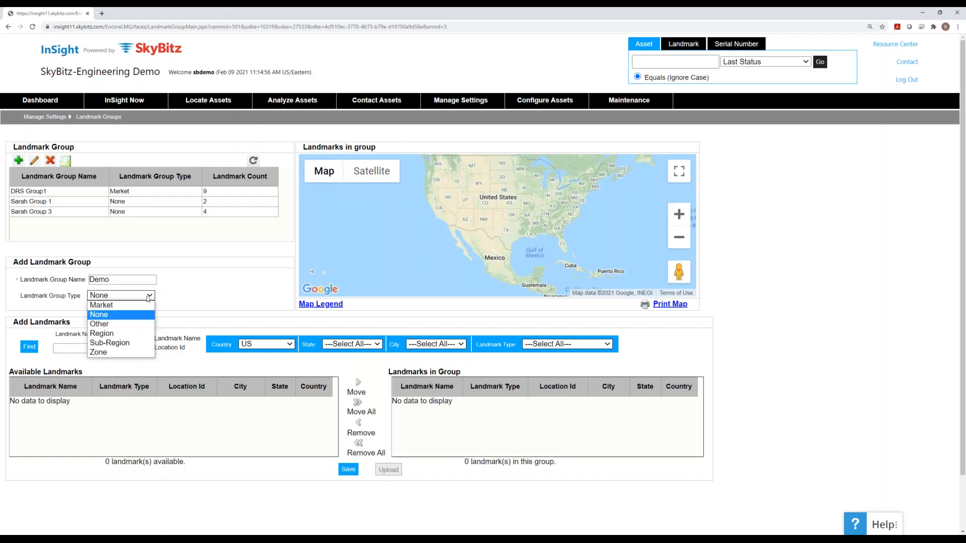
left_click(141, 324)
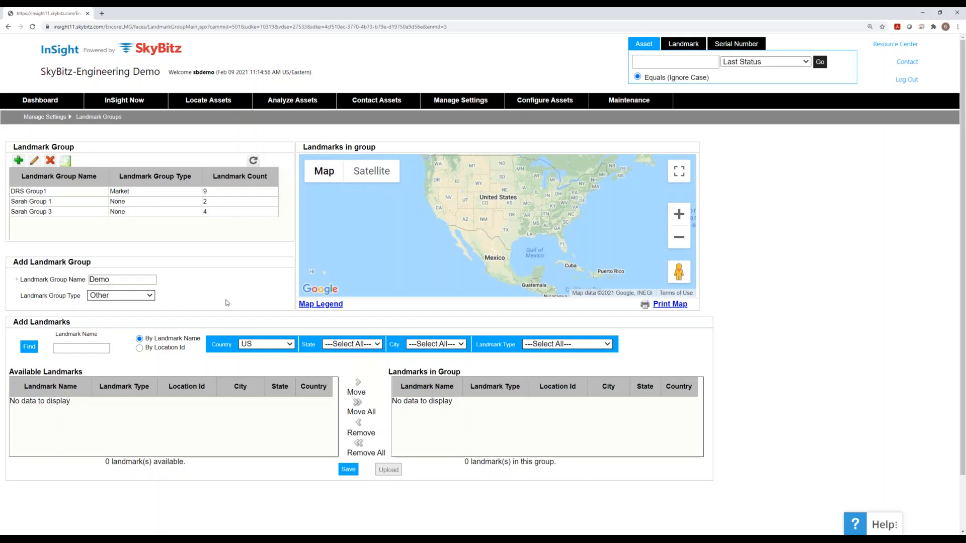
left_click(276, 344)
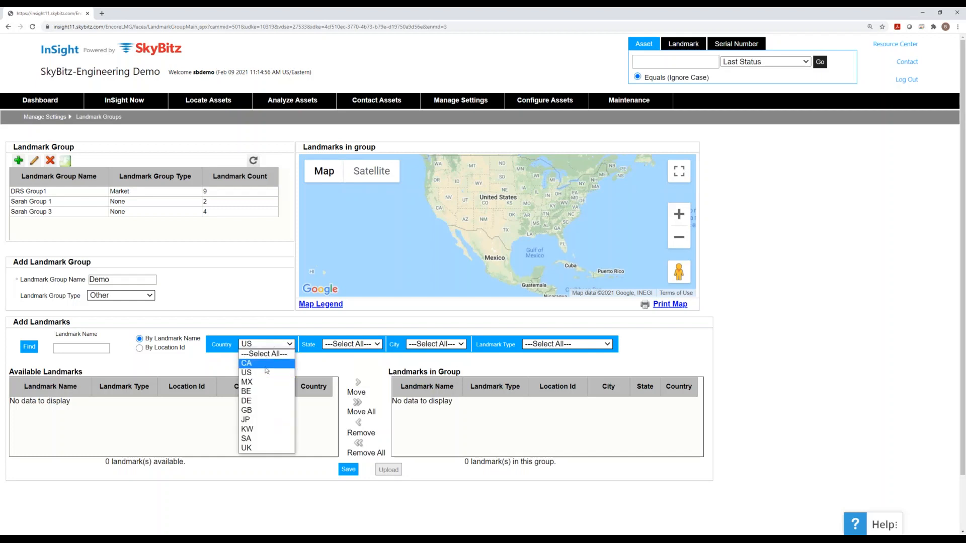
left_click(267, 372)
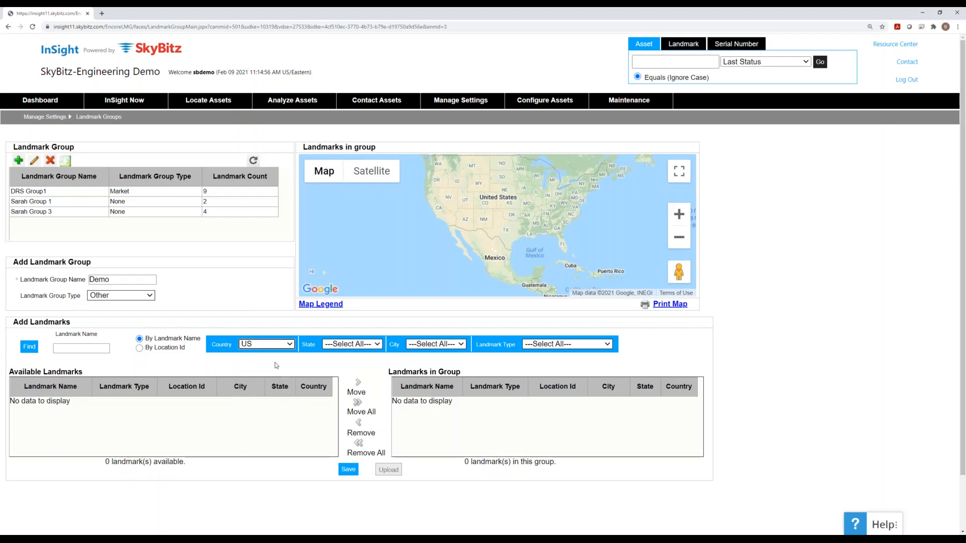
left_click(344, 346)
left_click(334, 347)
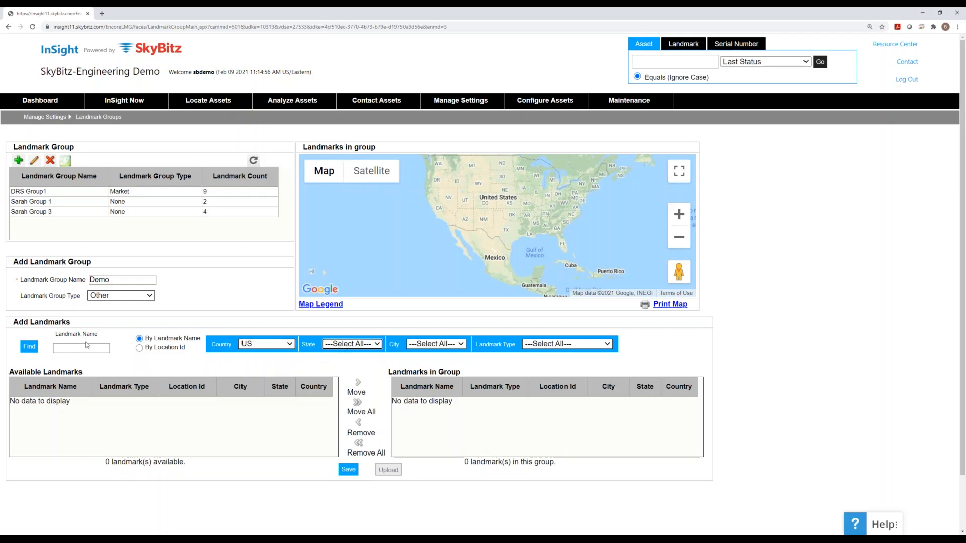
- Find the matching US landmarks and scroll back to the top of Available Landmarks
left_click(31, 347)
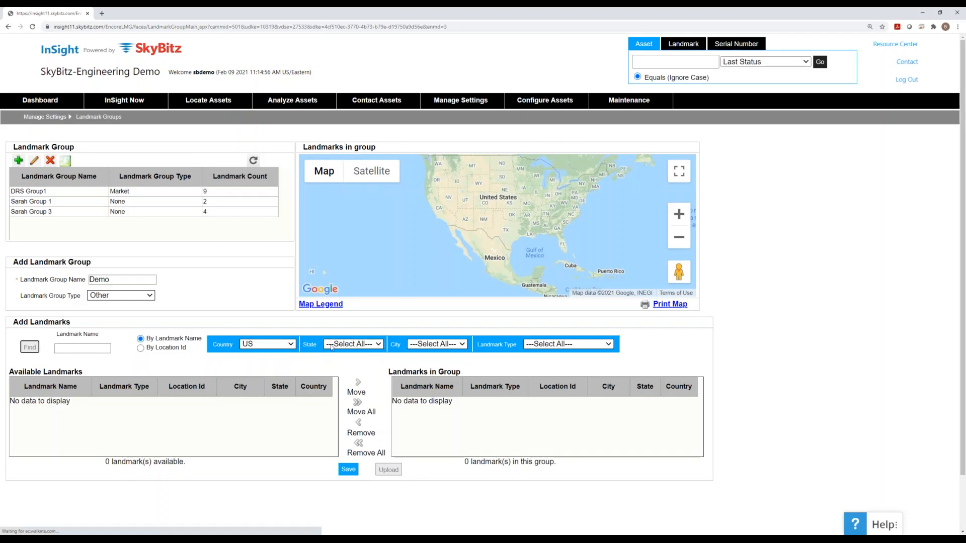
left_click(369, 346)
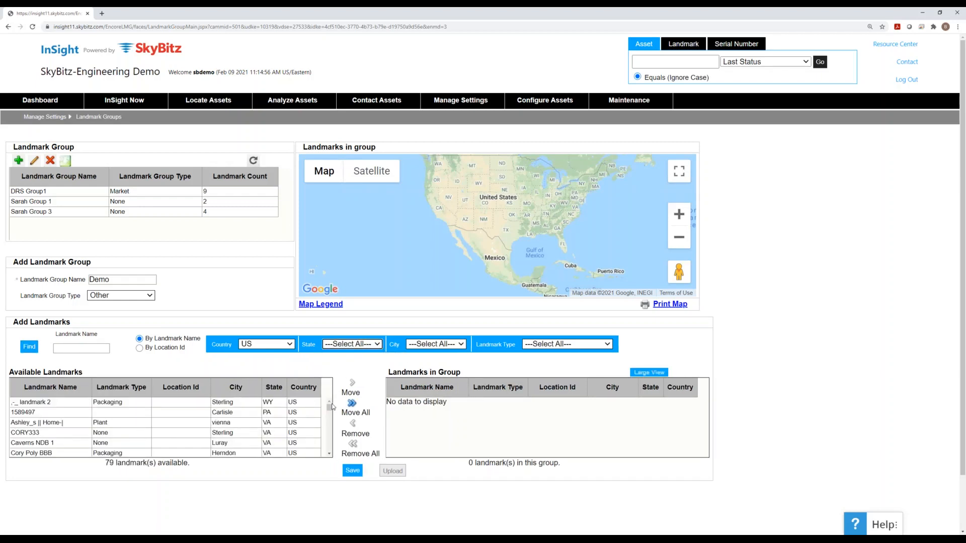
scroll(331, 410, "down", 1)
left_click_drag(330, 409, 330, 429)
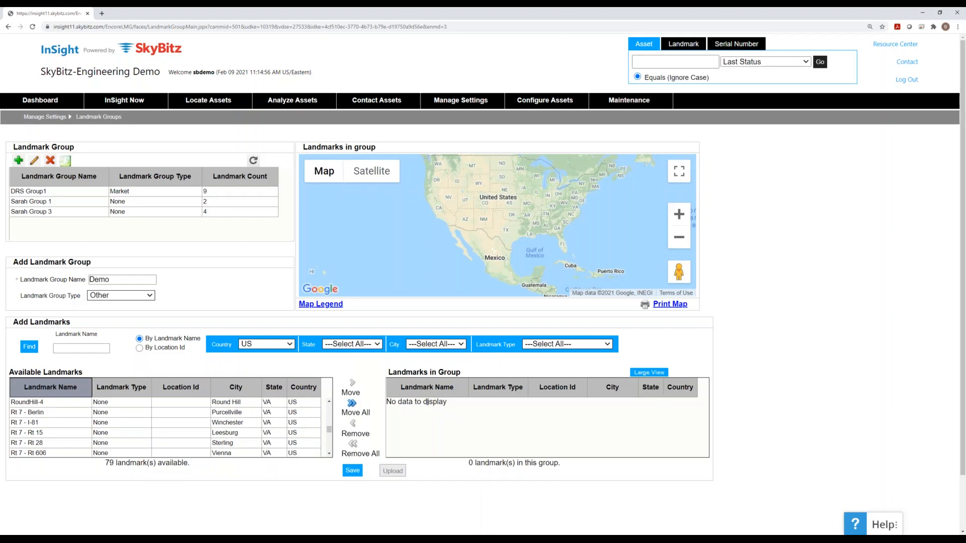
left_click_drag(330, 429, 330, 414)
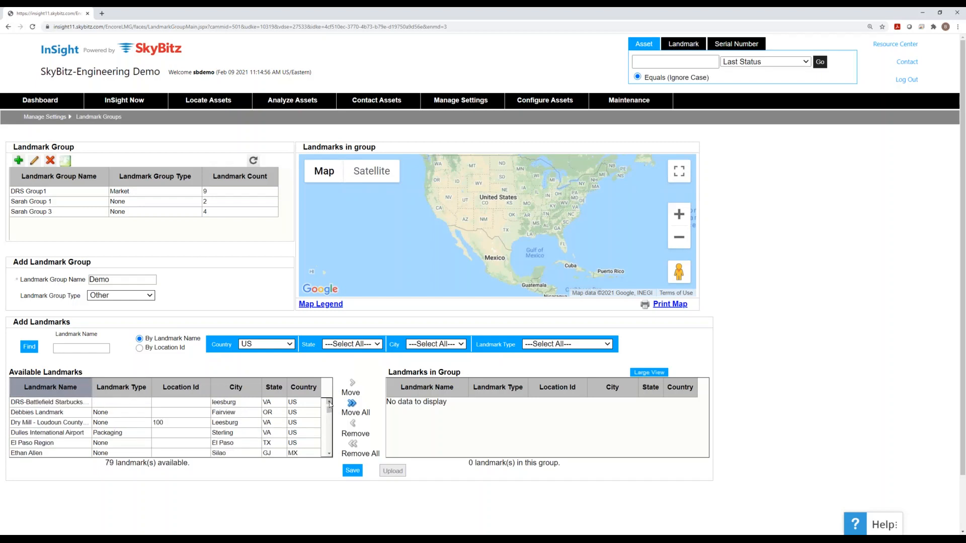
left_click(330, 403)
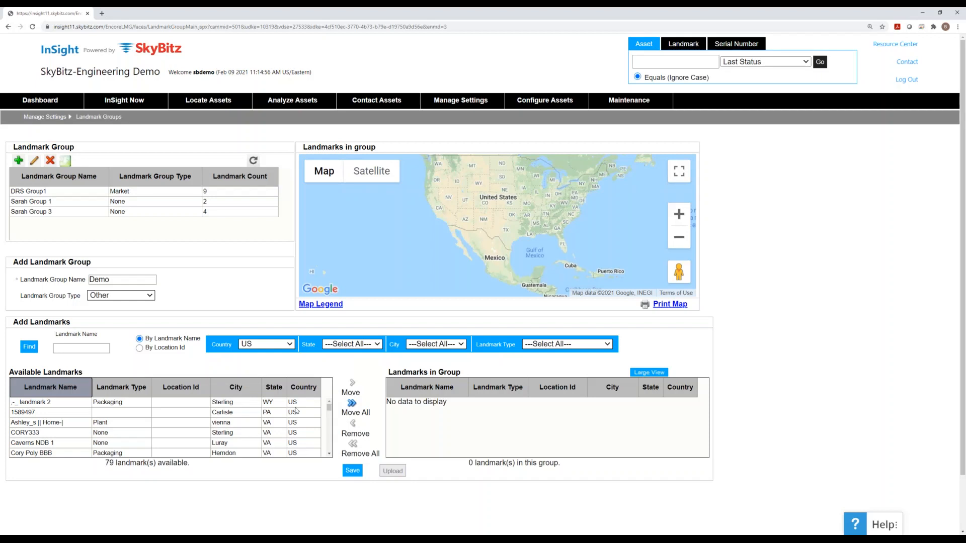
- Move landmarks including 1589497, Cory Poly BBB, Culpepper Regional Aiport and DRS-Ave into Demo, then save
left_click(156, 405)
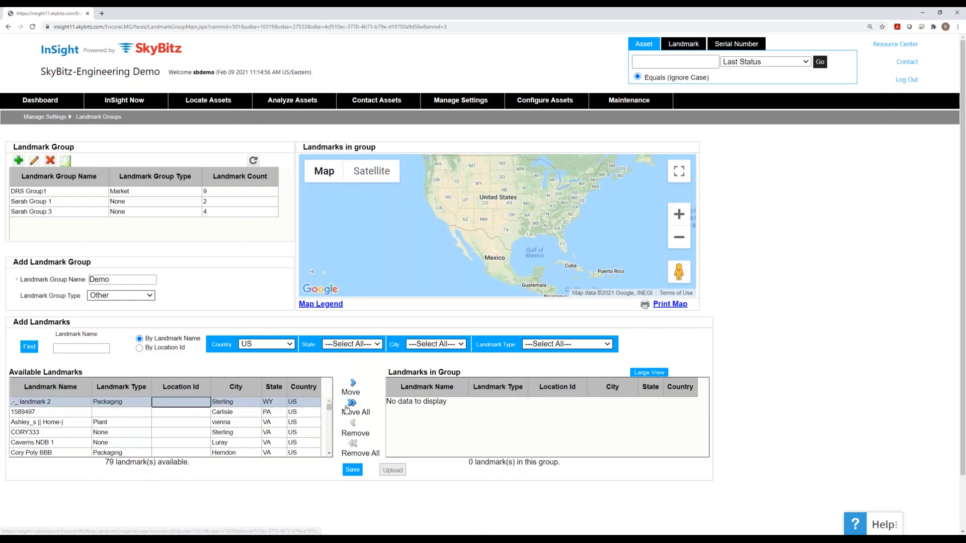
left_click(354, 386)
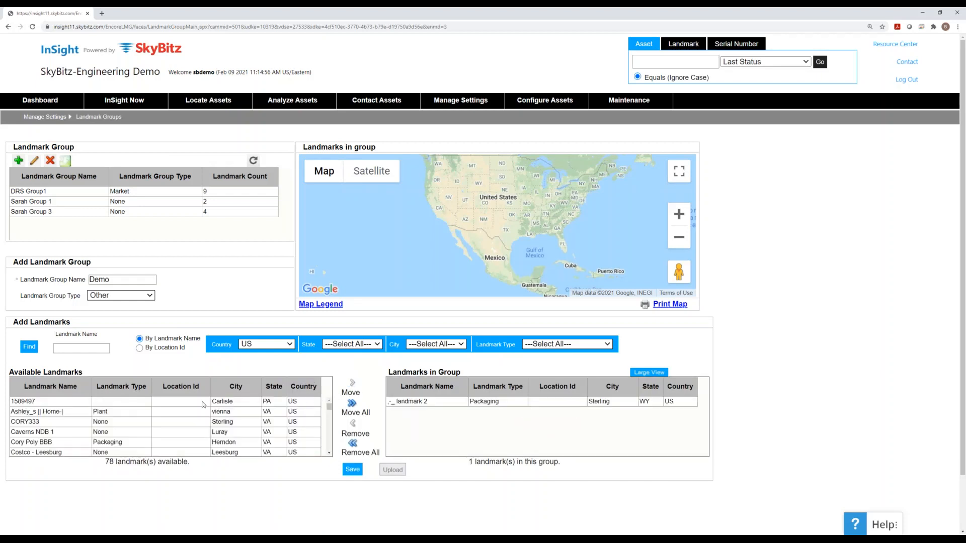
left_click(188, 404)
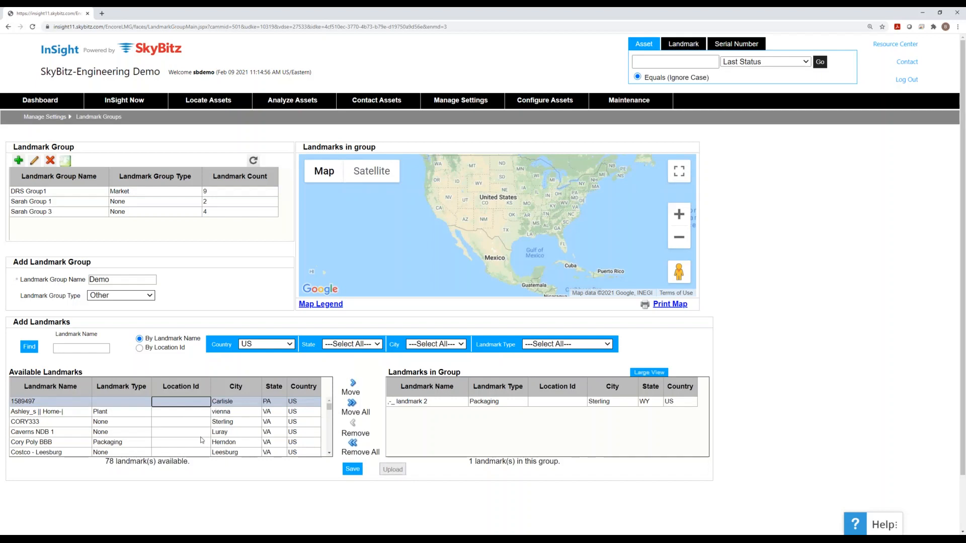
left_click(353, 386)
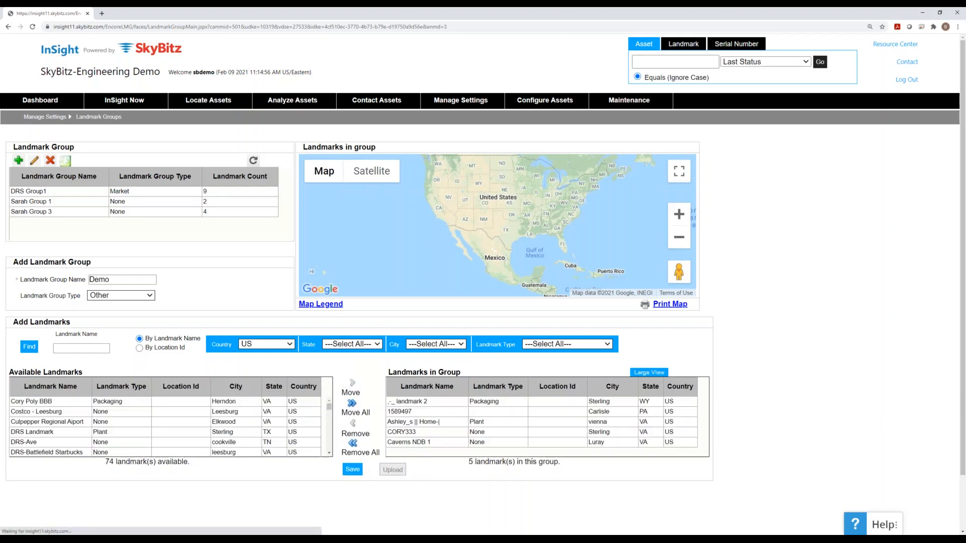
left_click(200, 405)
left_click(190, 423, "ctrl")
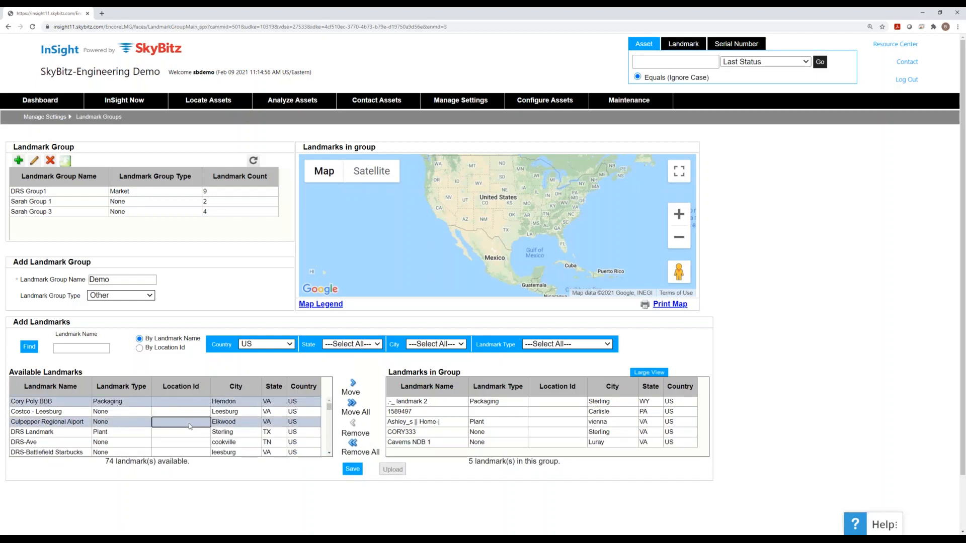
left_click(190, 443, "ctrl")
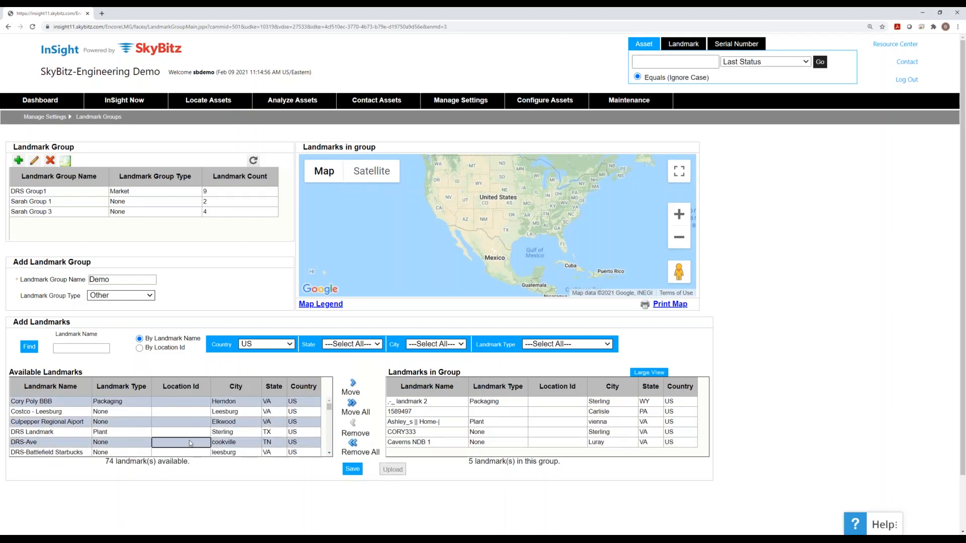
left_click(353, 385)
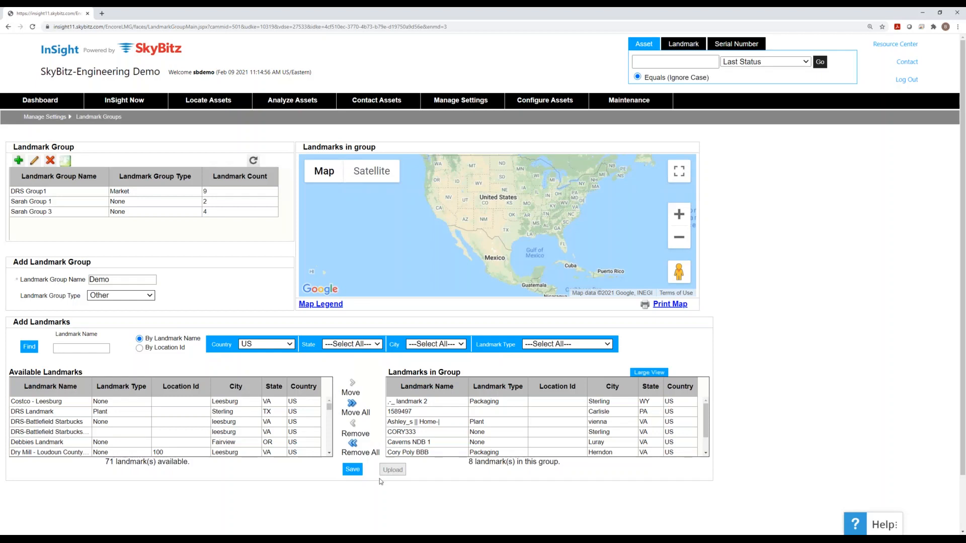
left_click(360, 474)
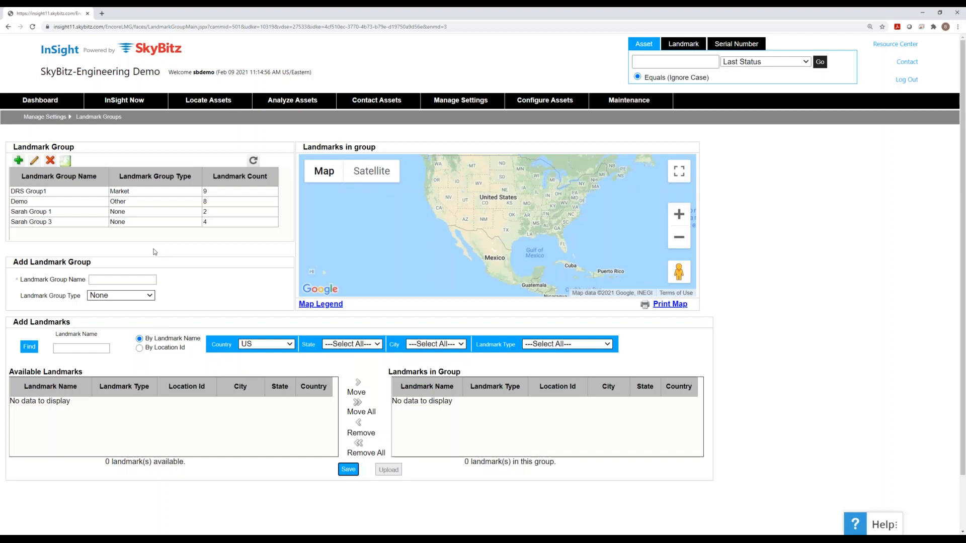
- Select the Demo group to map its 8 landmarks and open it in edit mode
left_click(89, 203)
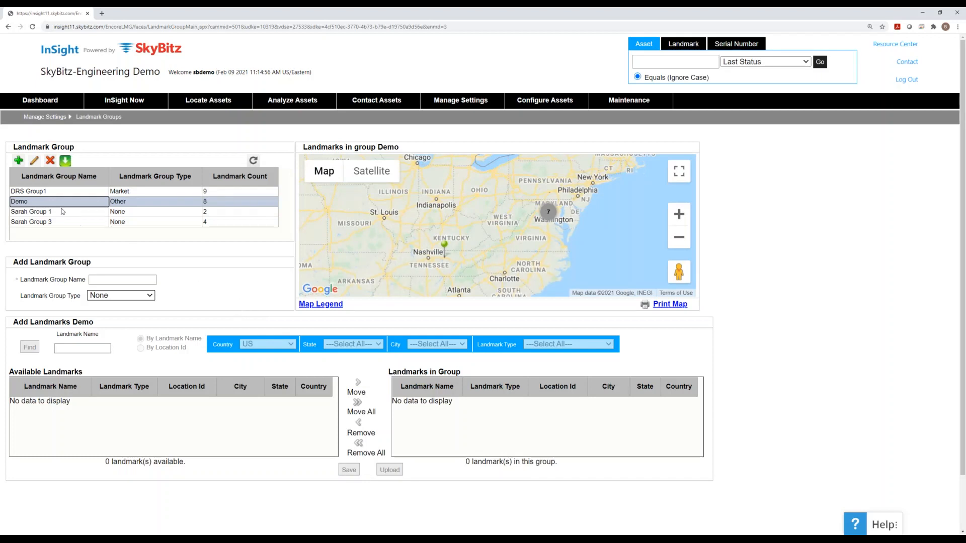
left_click(37, 166)
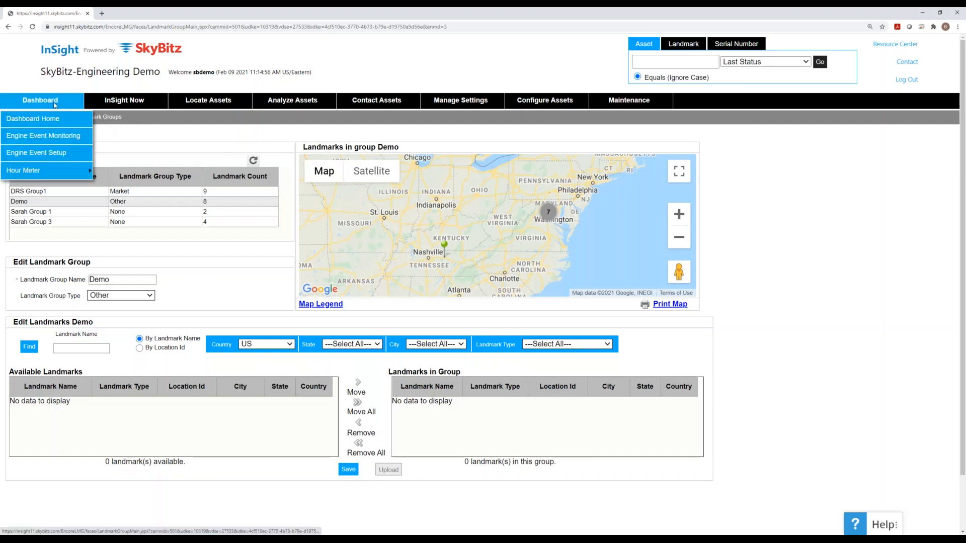
- In Dashboard Home's Location Distribution, drill into United States > Virginia > HQ Herndon, Test
left_click(56, 118)
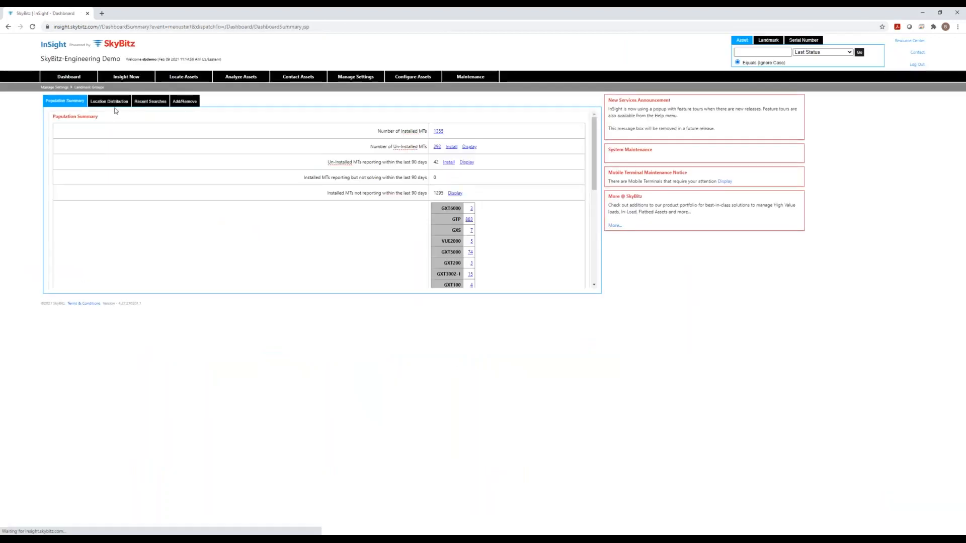
left_click(117, 103)
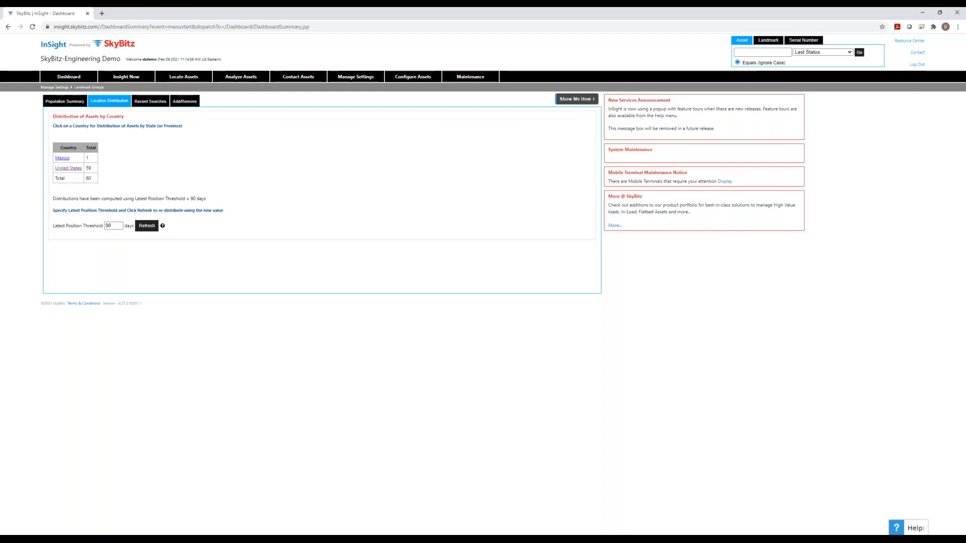
left_click(74, 169)
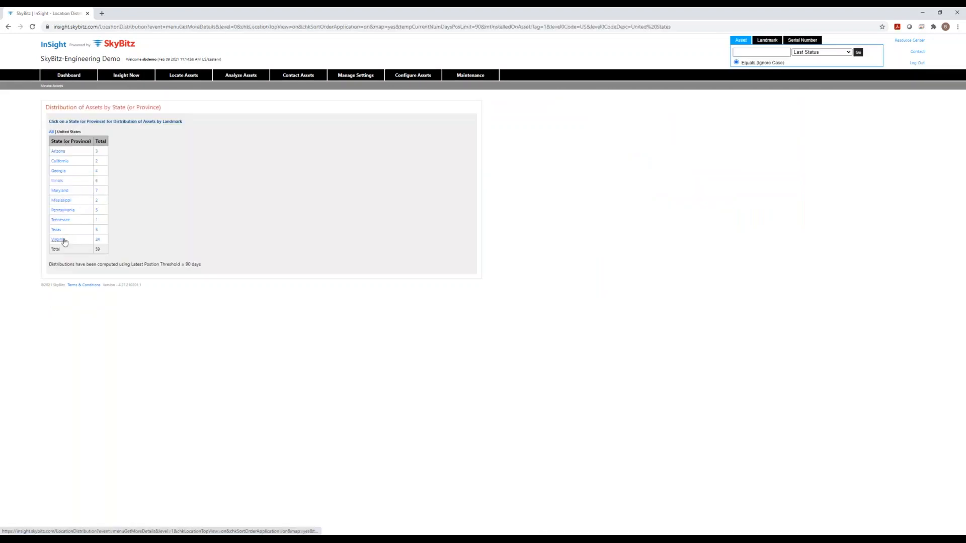
left_click(63, 240)
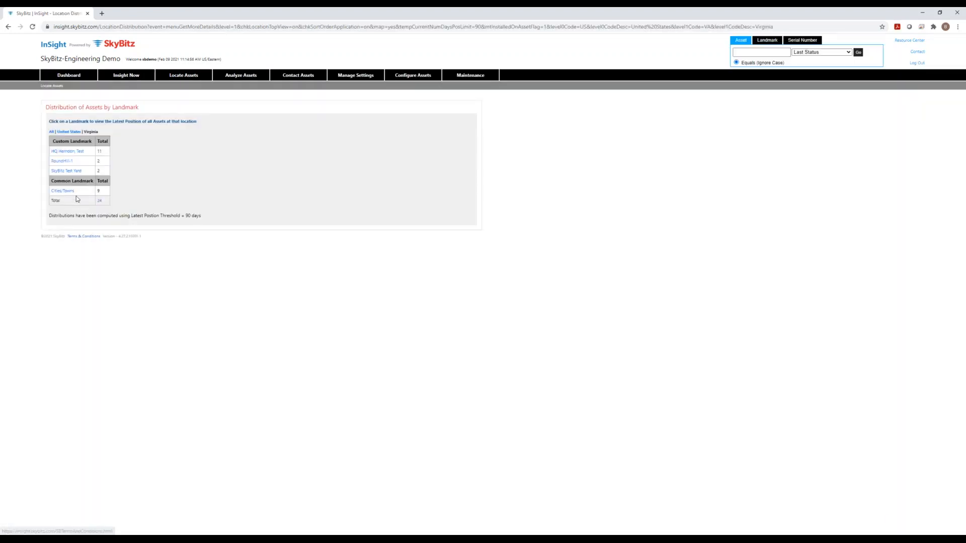
left_click(78, 152)
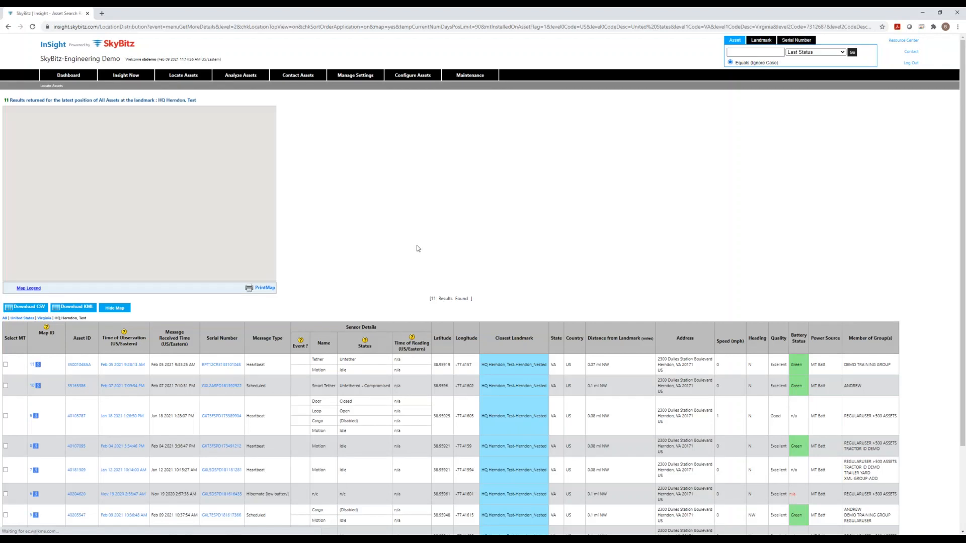
scroll(402, 256, "down", 2)
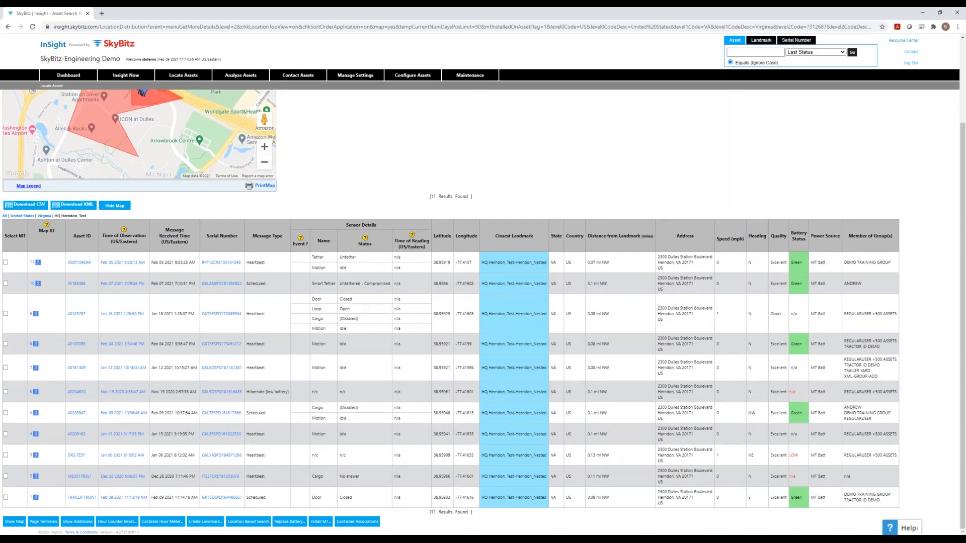
mouse_move(187, 81)
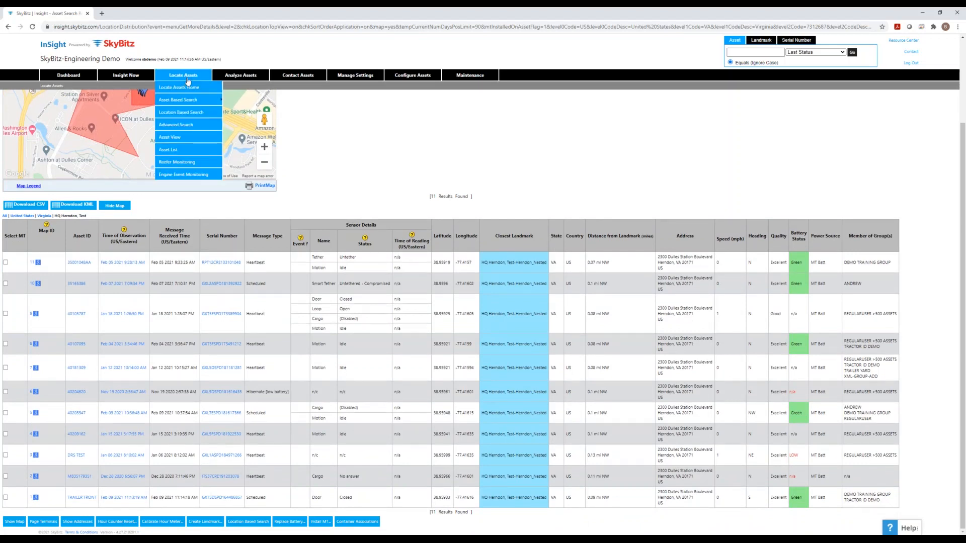
- Run a Location Based Search on landmark HQ Herndon, Test in VA, shown as a table
left_click(190, 112)
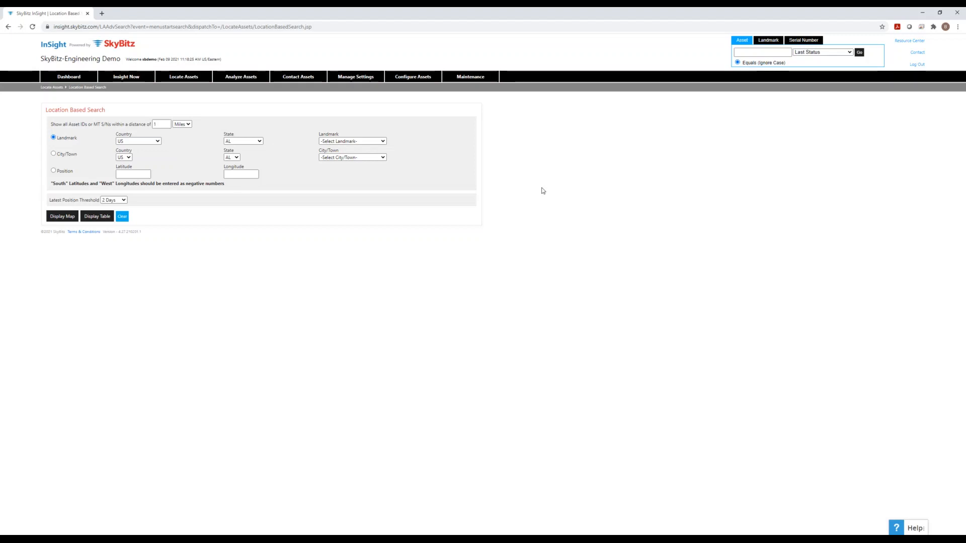
left_click(260, 143)
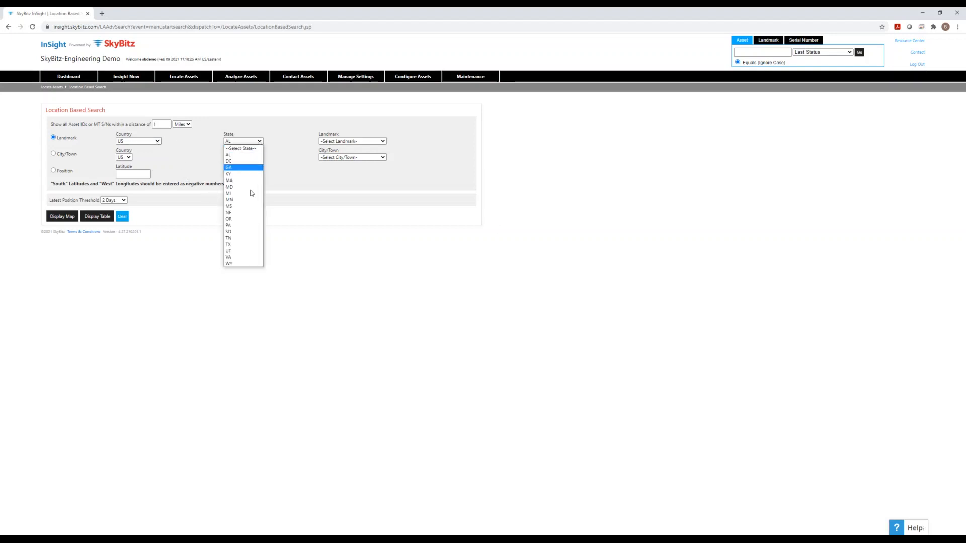
left_click(241, 258)
left_click(343, 142)
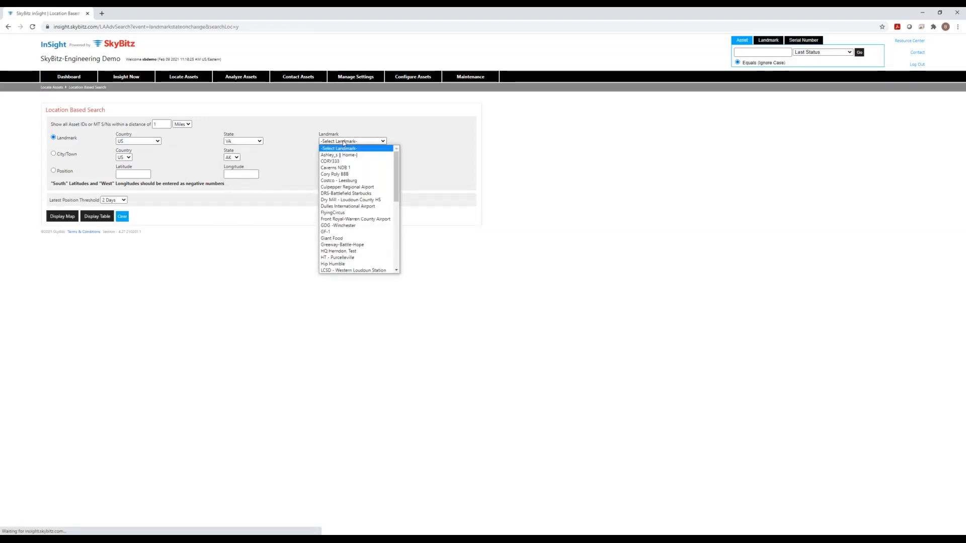
scroll(362, 199, "down", 3)
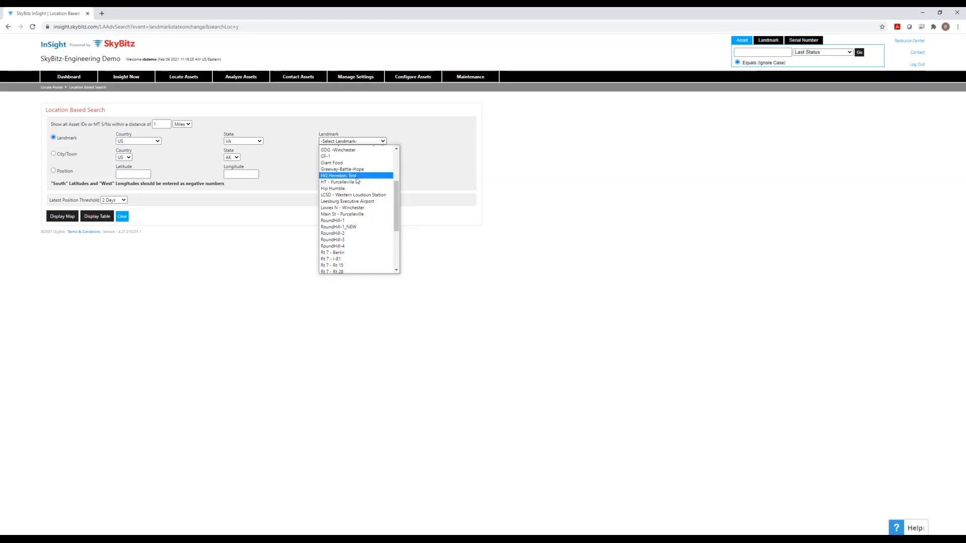
left_click(356, 177)
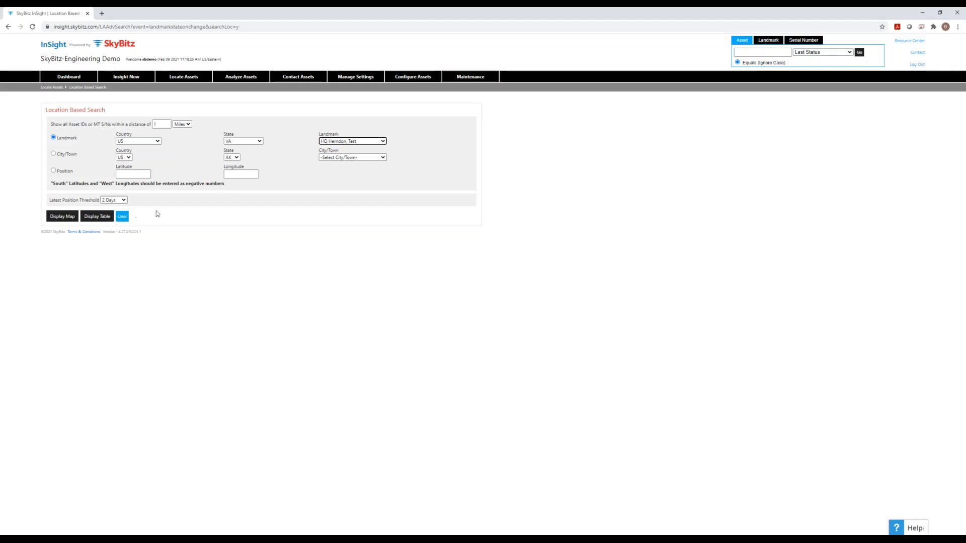
left_click(100, 221)
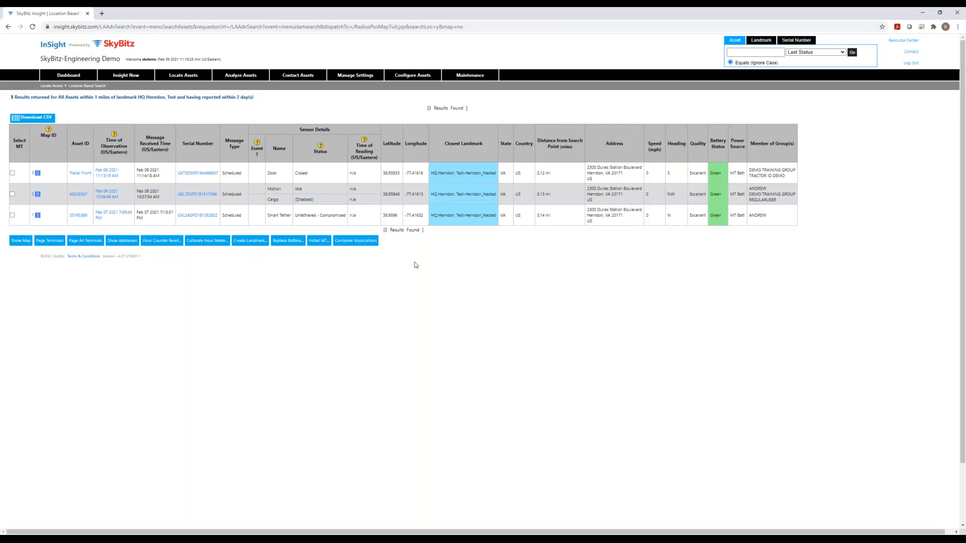
- In Asset View, set Assets at Landmarks to Yes and enter landmark 'HQ Herndon, Test'
mouse_move(200, 77)
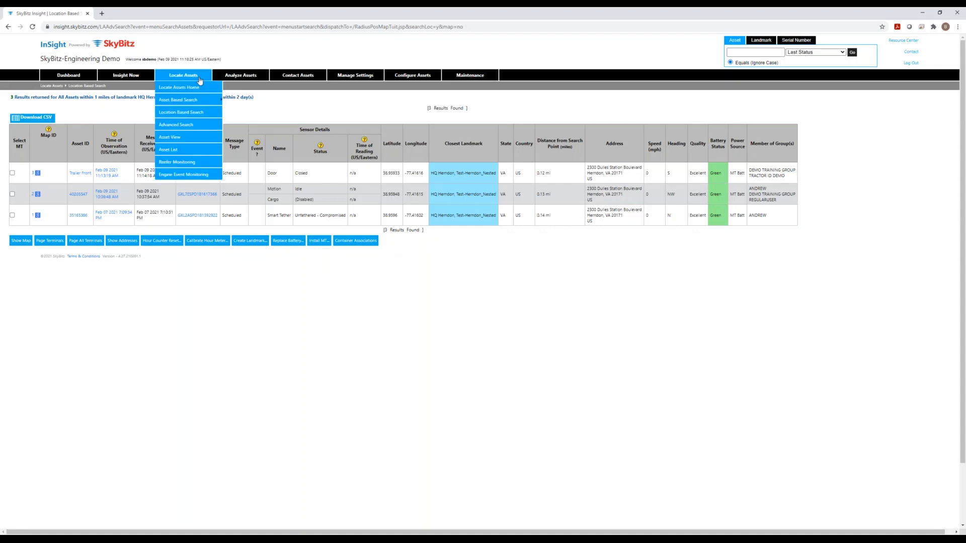
left_click(187, 137)
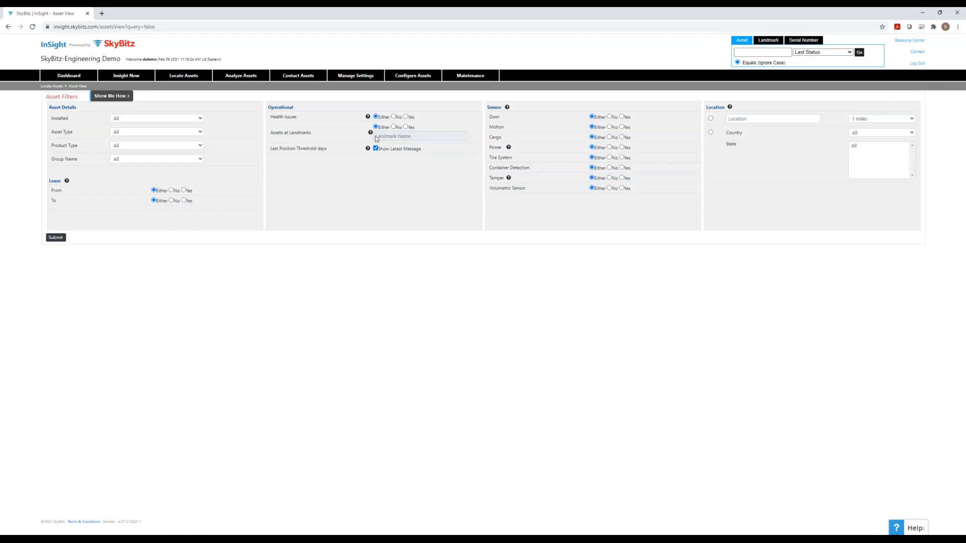
left_click(406, 127)
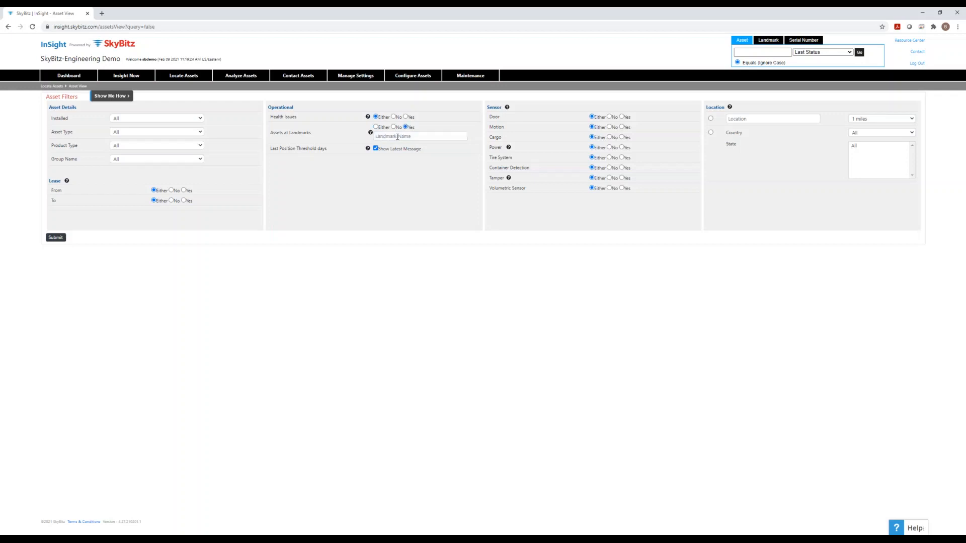
left_click(398, 137)
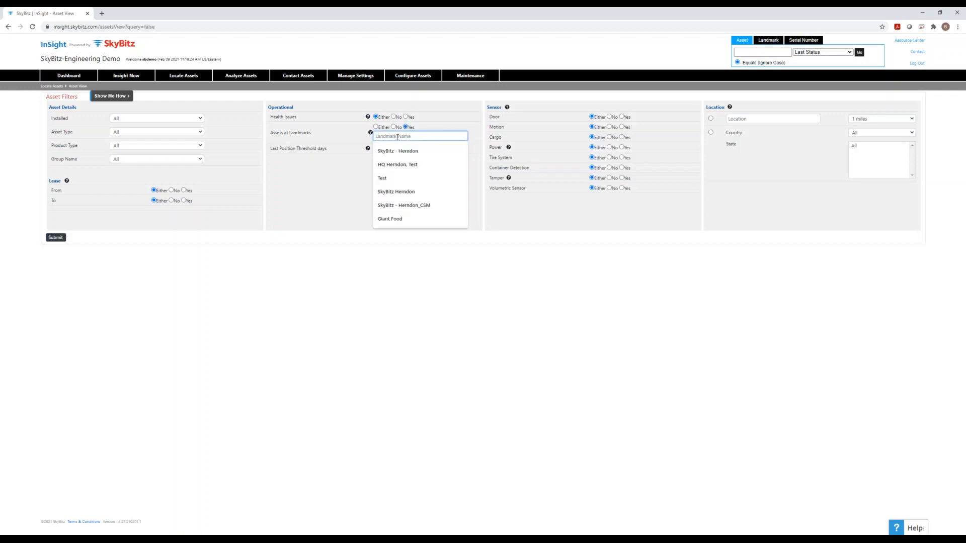
type("H")
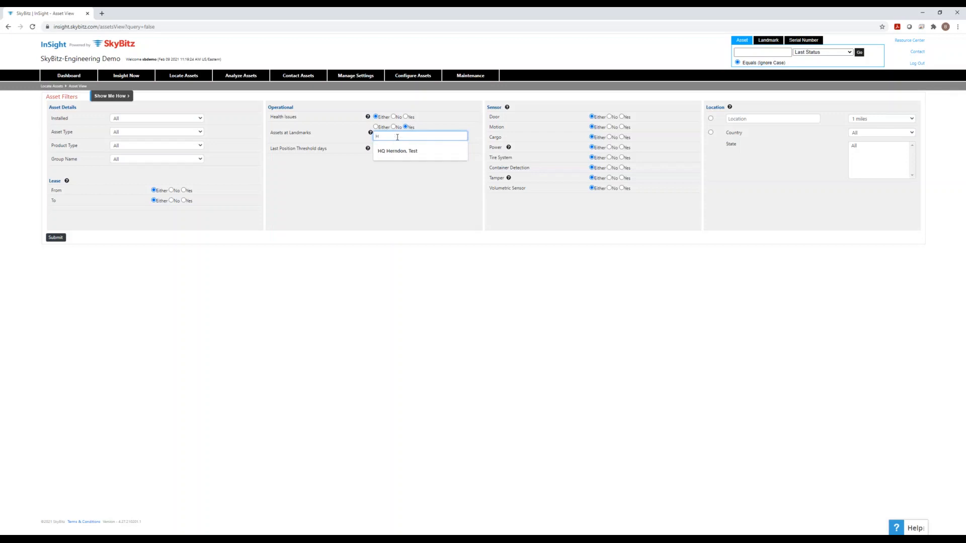
type("Q Herndon, Test")
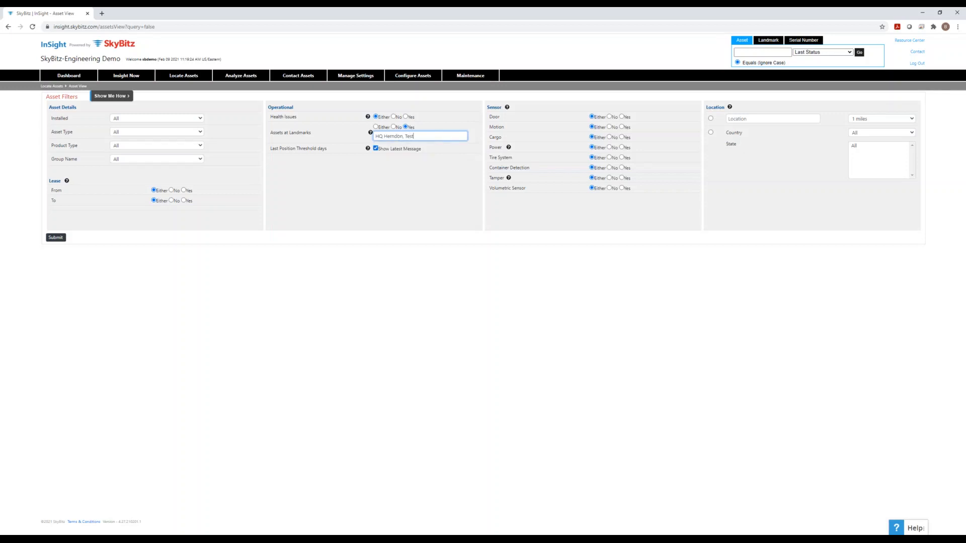
- Look through the installed status, asset type, product type and group name options without changing them
left_click(186, 120)
left_click(252, 118)
left_click(189, 134)
left_click(234, 135)
left_click(195, 146)
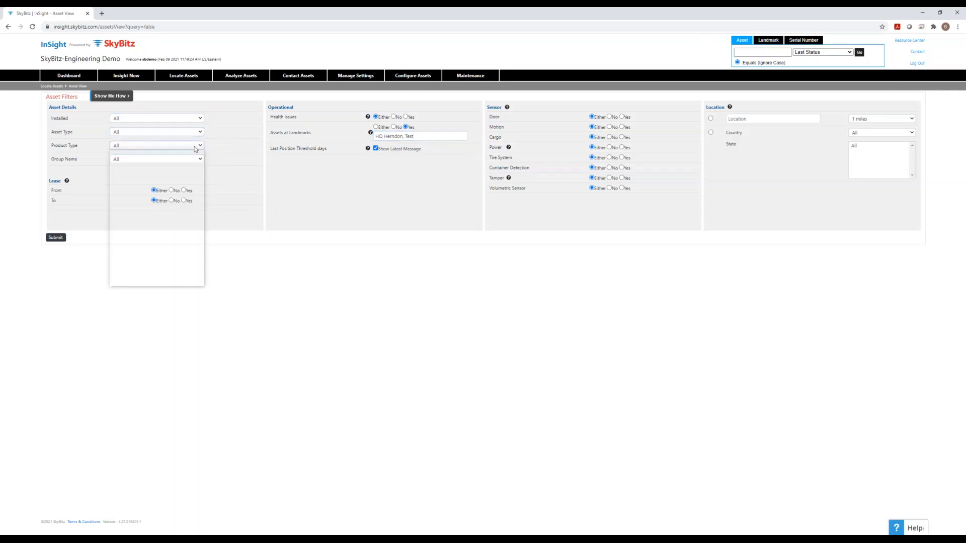
left_click(239, 146)
left_click(197, 160)
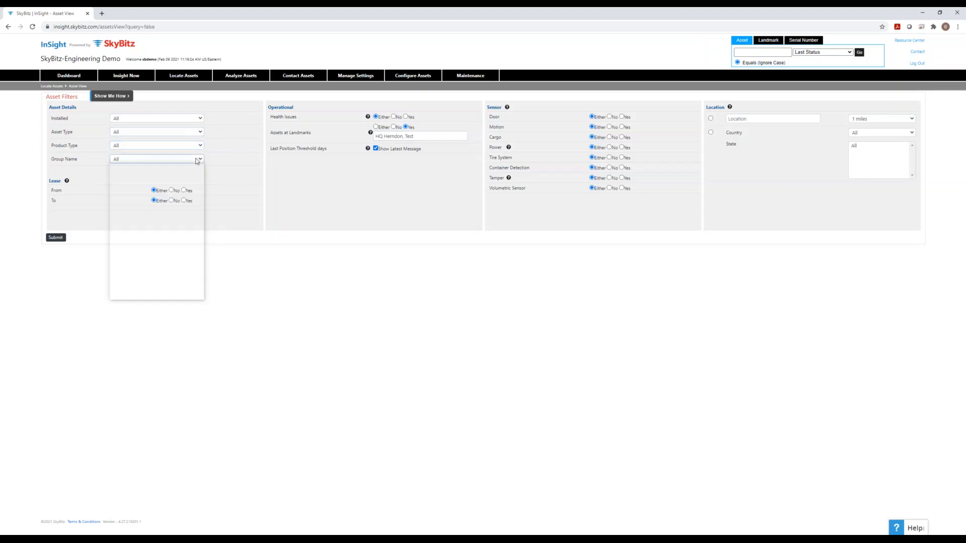
left_click(238, 153)
left_click(237, 153)
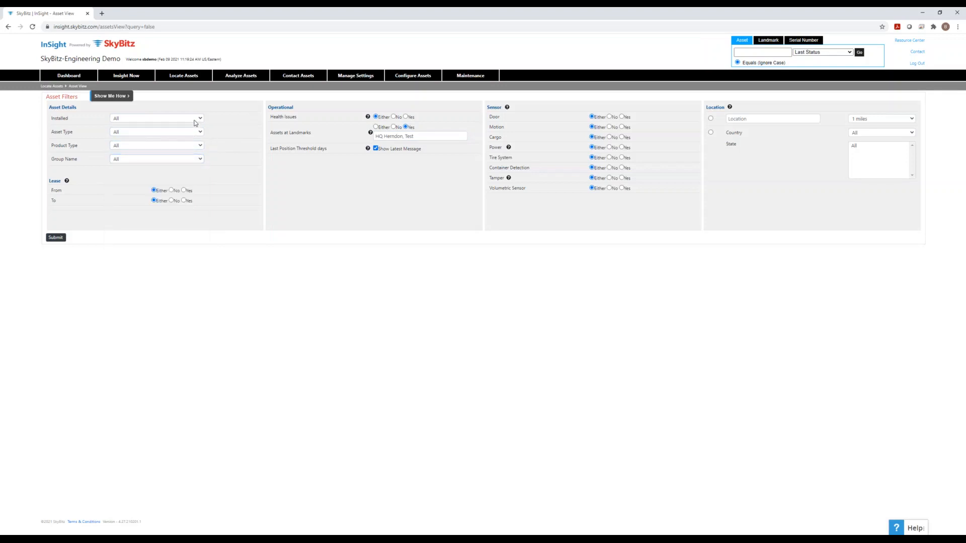
- Set Installed to Installed Only and submit the asset filter
left_click(195, 121)
left_click(188, 130)
left_click(238, 140)
left_click(55, 238)
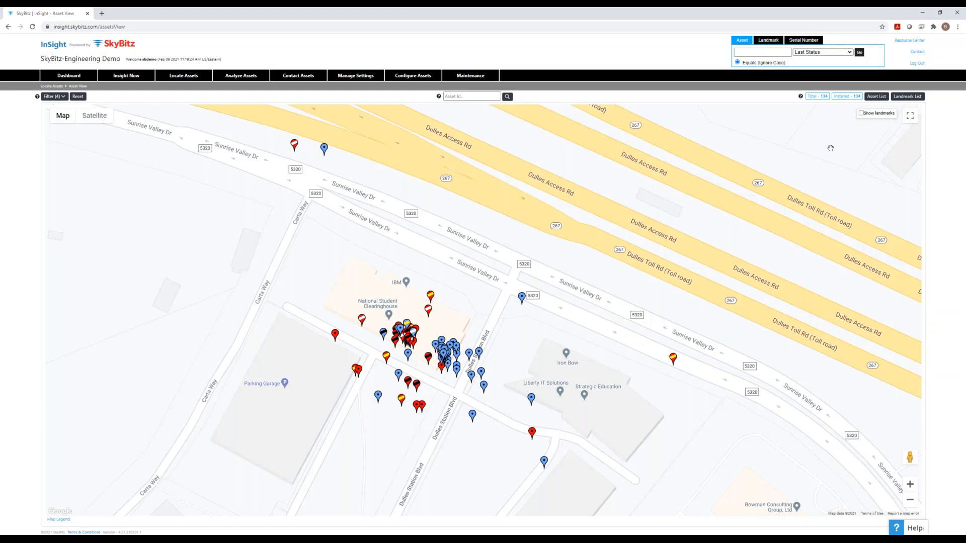
- View the filtered assets in Asset List, then return to the Asset View map
left_click(876, 97)
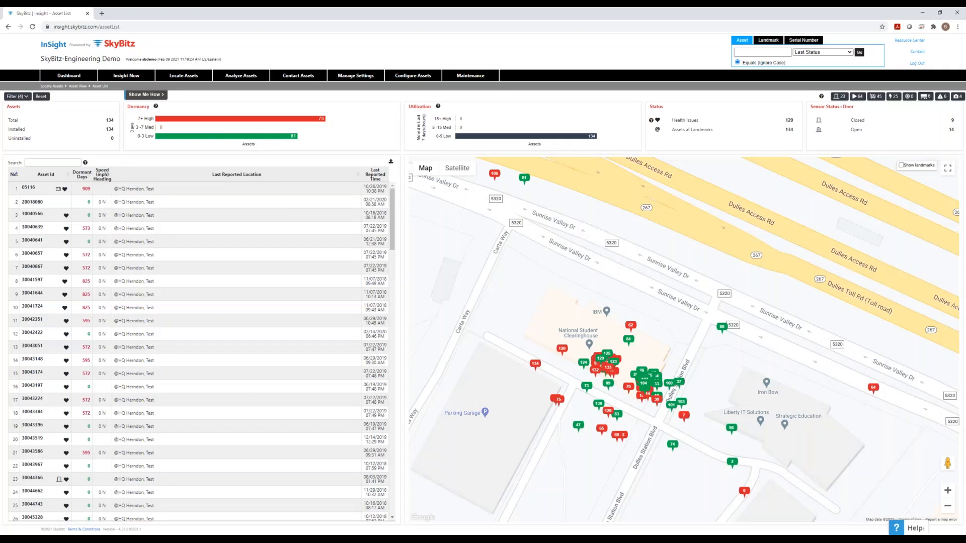
left_click(341, 279)
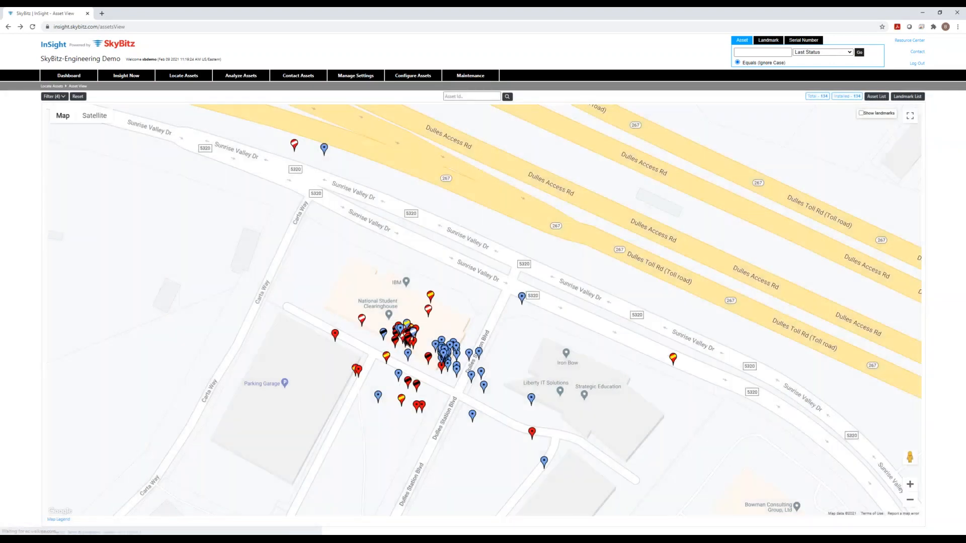
- Check the HQ Herndon, Test asset counts in Landmark List, then go to Analyze Assets > Landmark Activity
left_click(912, 99)
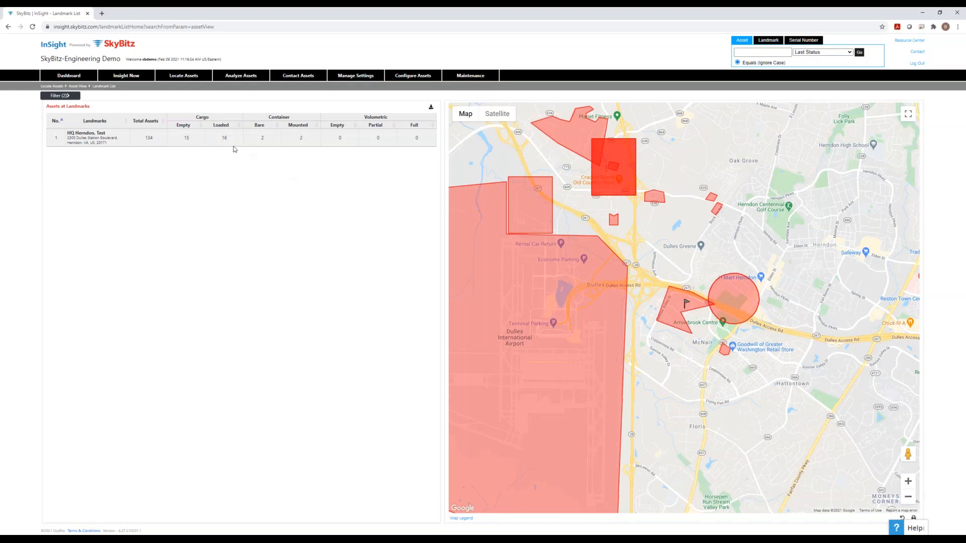
mouse_move(240, 78)
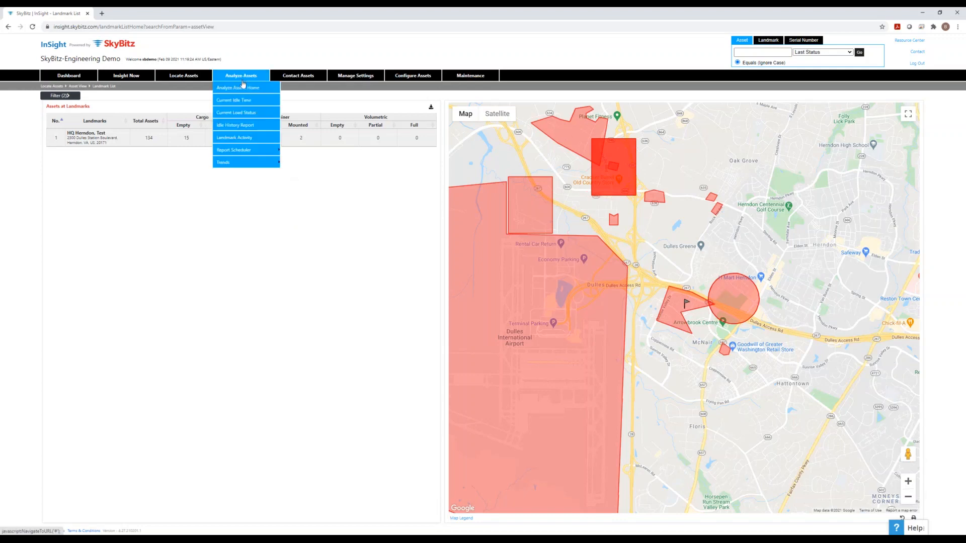
left_click(234, 137)
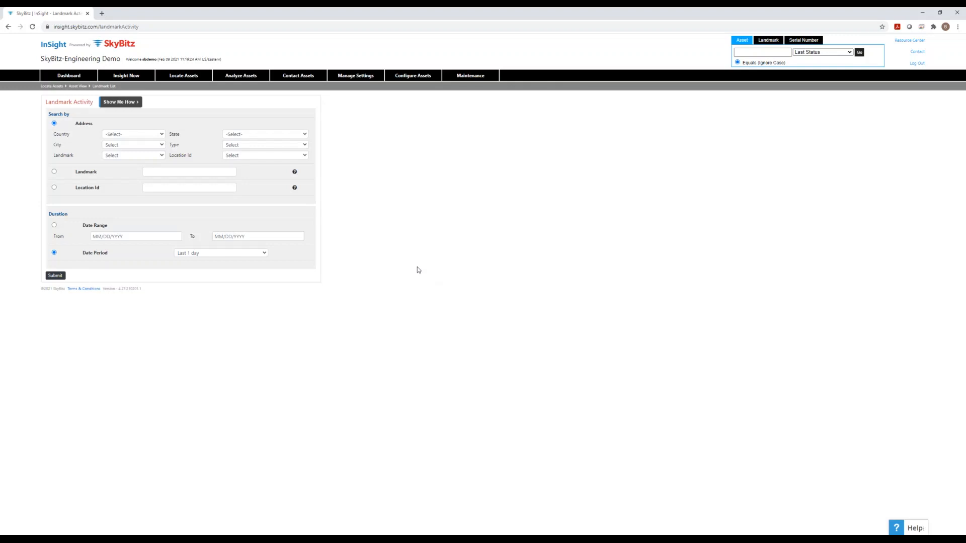
- Target the Landmark Activity search at HQ Herndon, Test in US, VA for the last 7 days
left_click(149, 137)
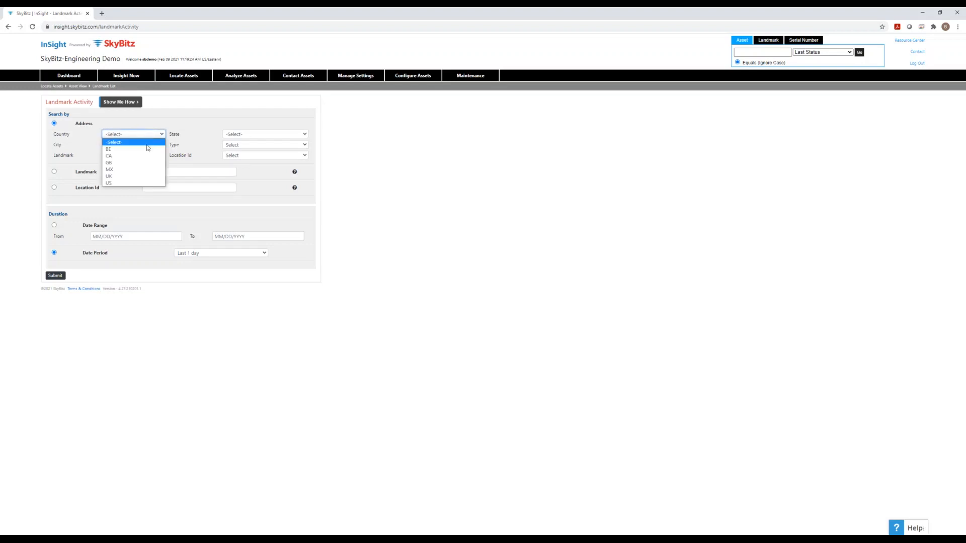
left_click(135, 184)
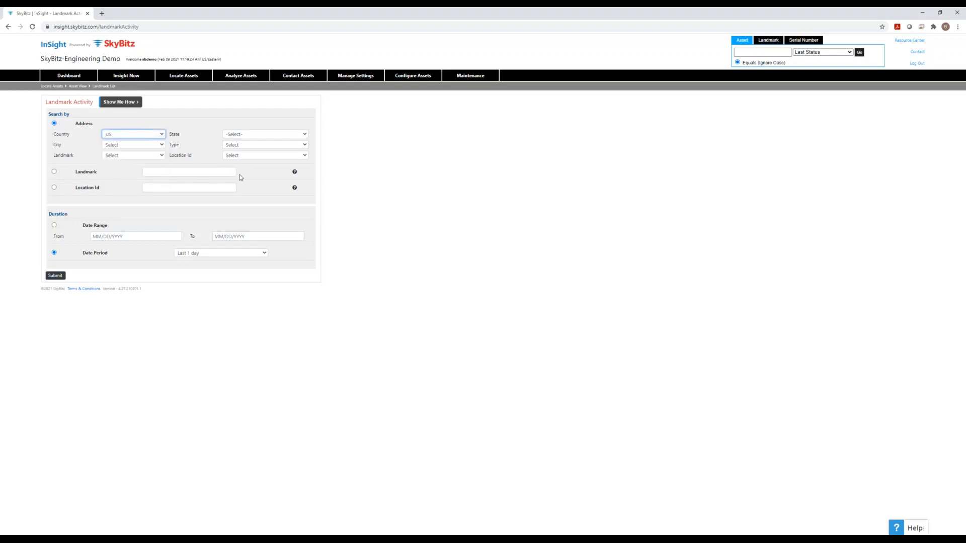
left_click(258, 136)
left_click(237, 258)
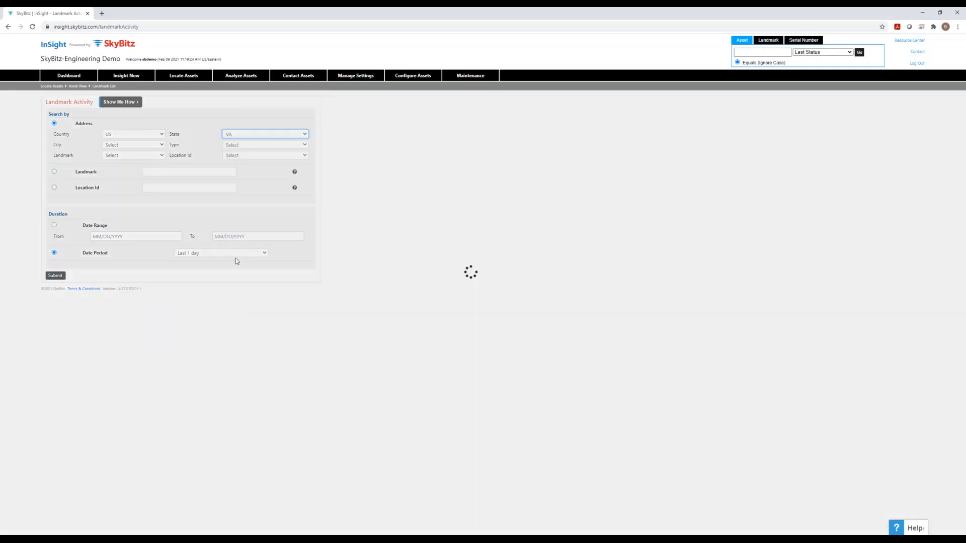
left_click(175, 157)
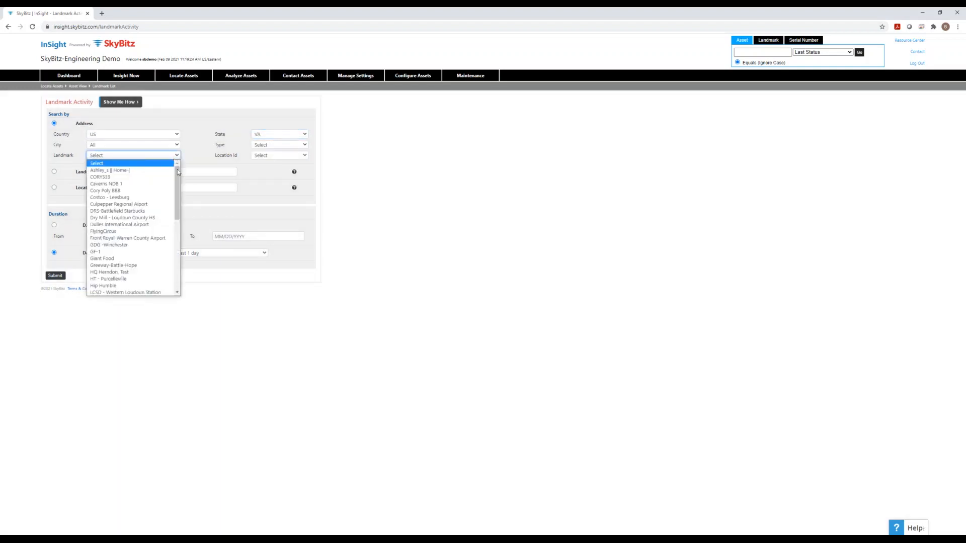
left_click_drag(176, 172, 176, 188)
left_click(143, 241)
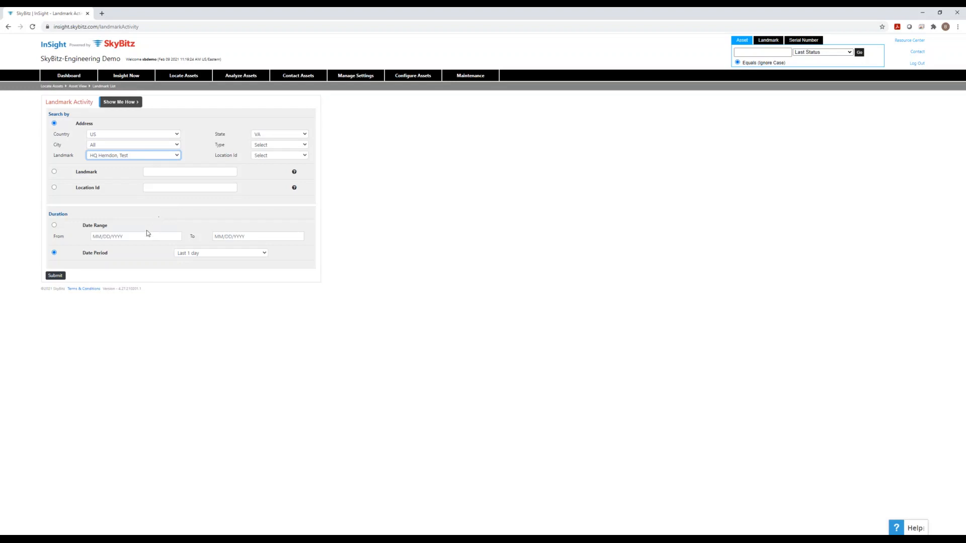
left_click(190, 254)
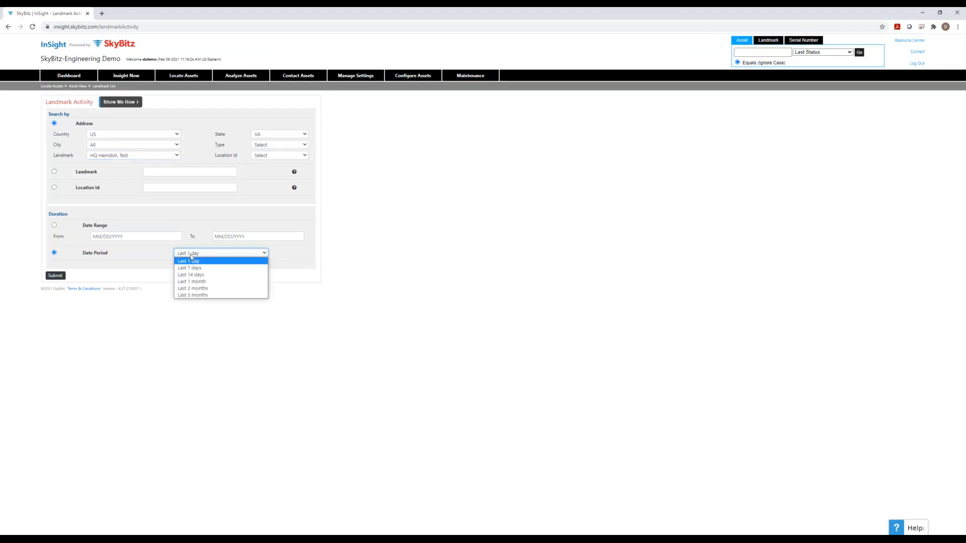
left_click(220, 273)
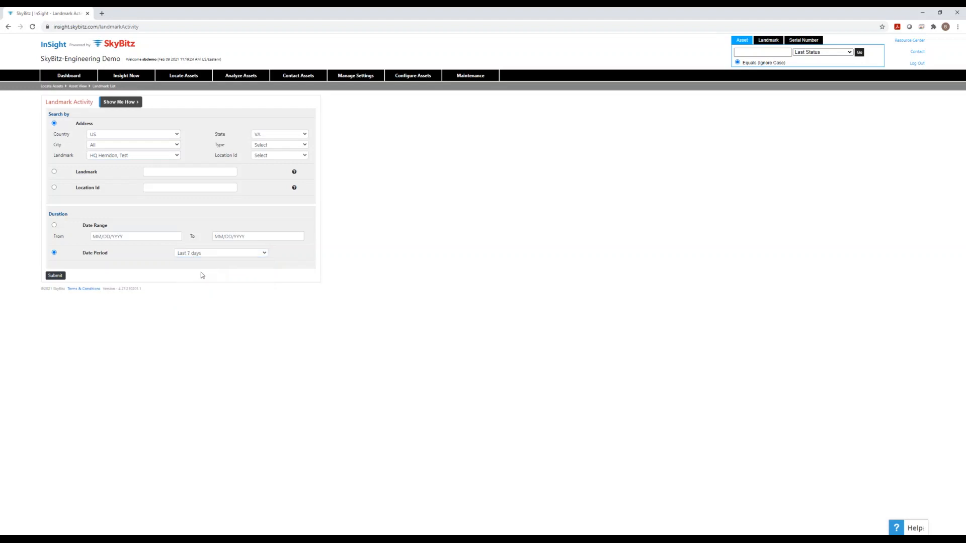
- Submit the HQ Herndon, Test activity search and expand the first visit's details
left_click(63, 279)
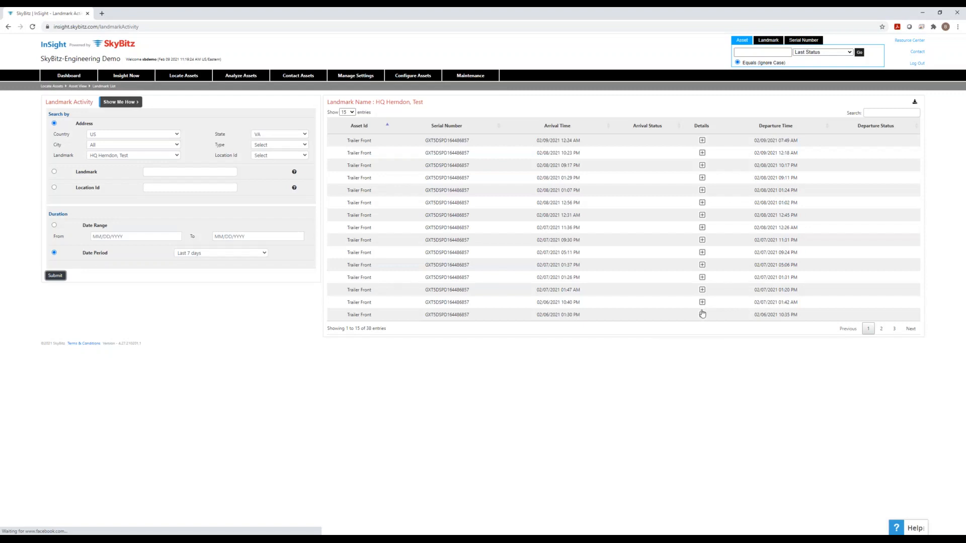
left_click(702, 141)
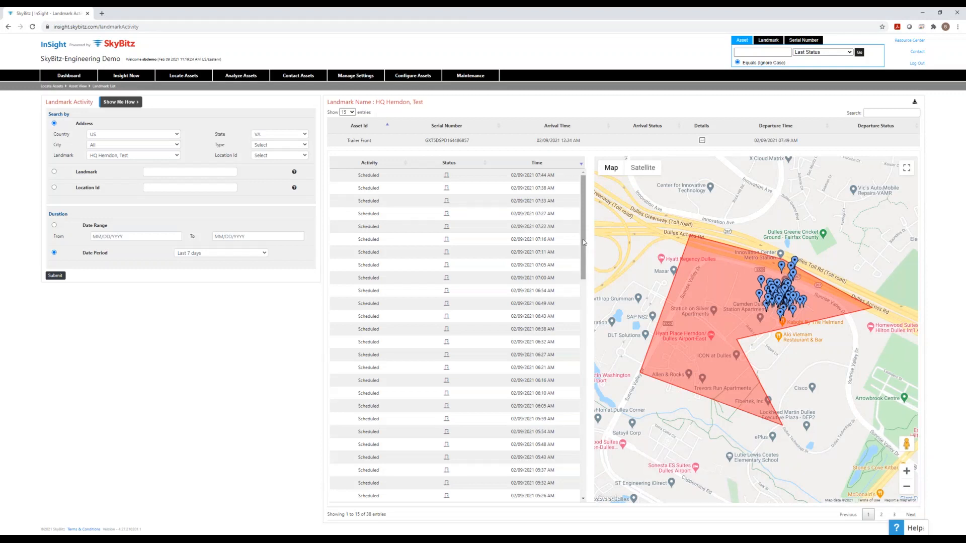
- Scroll through the visit's later activity entries, then download the landmark activity report
left_click_drag(583, 239, 587, 459)
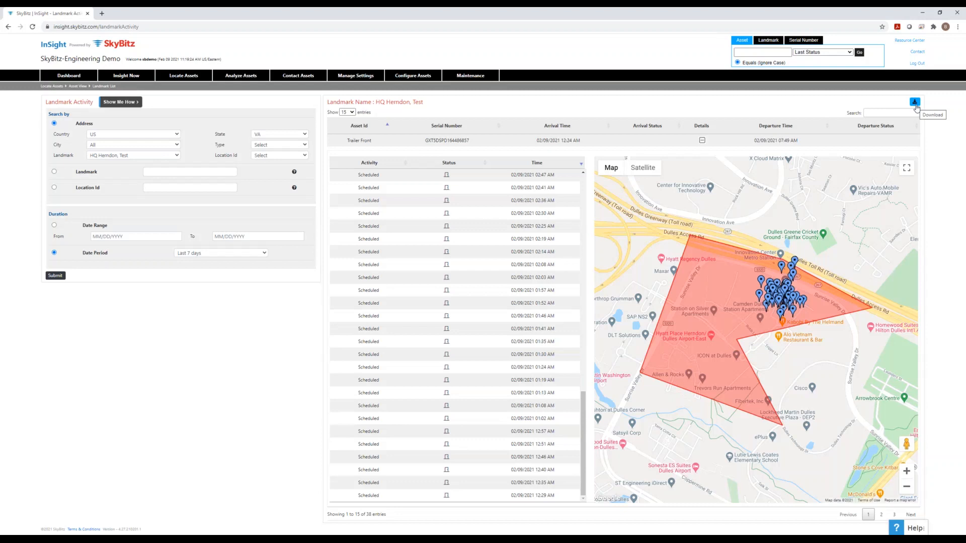
left_click(915, 107)
mouse_move(84, 80)
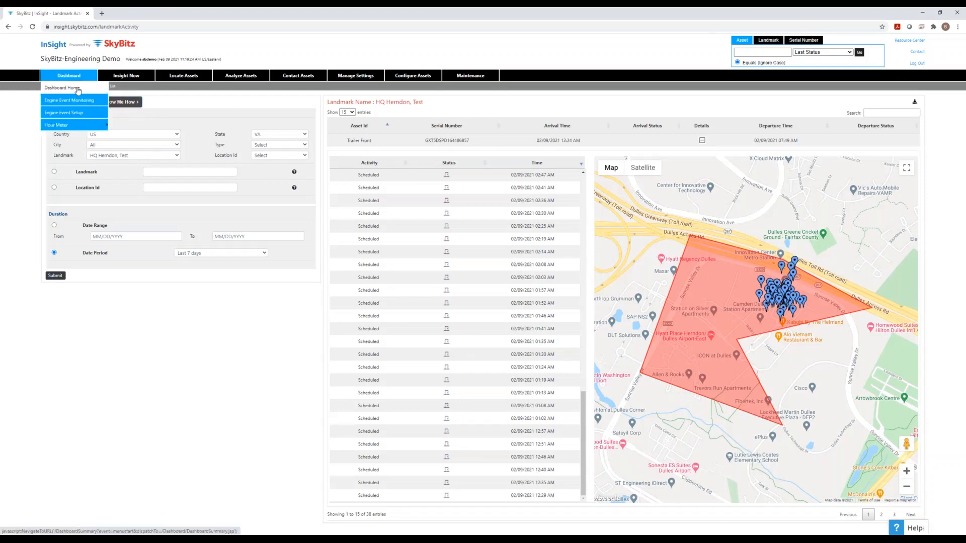
- Return to Dashboard Home and scroll the Population Summary of MTs by product type
left_click(78, 88)
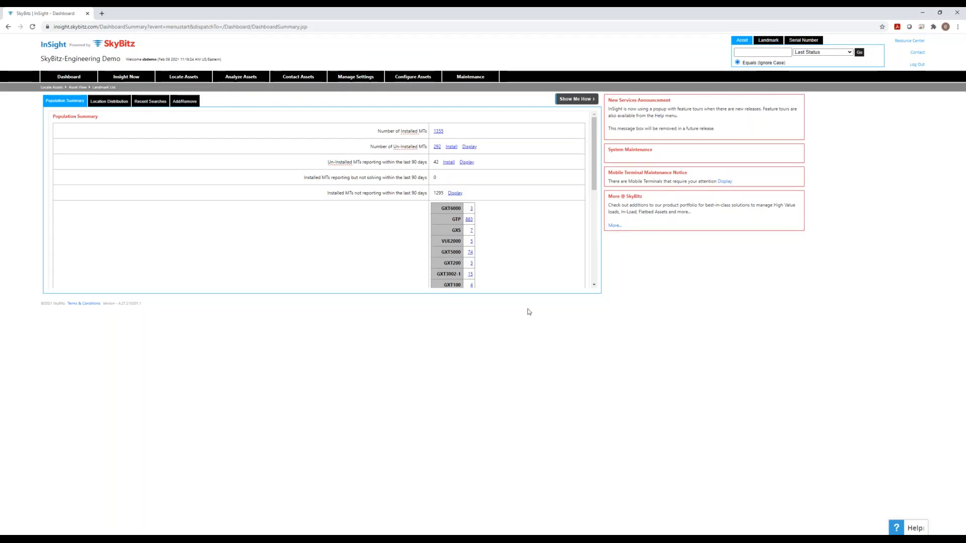
scroll(517, 262, "down", 1)
scroll(517, 262, "down", 3)
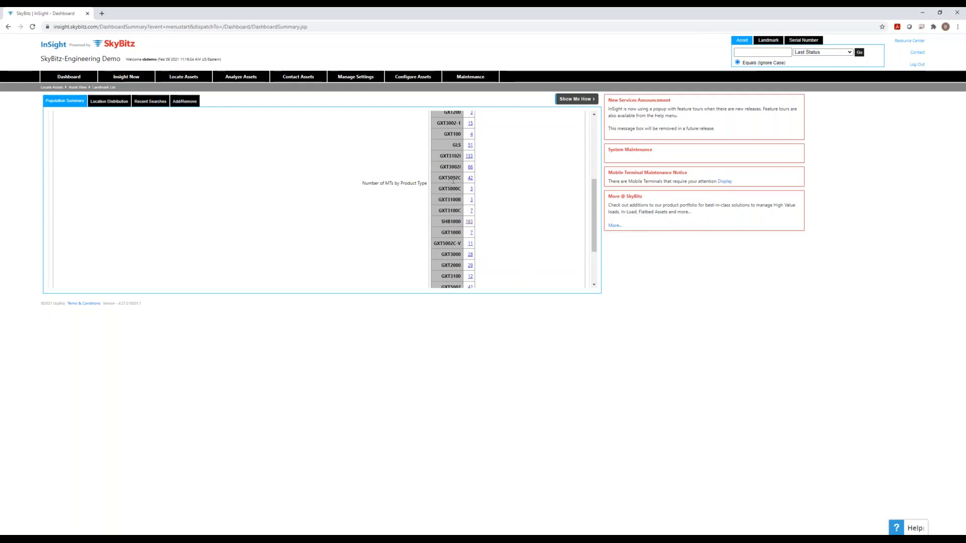
scroll(459, 204, "down", 2)
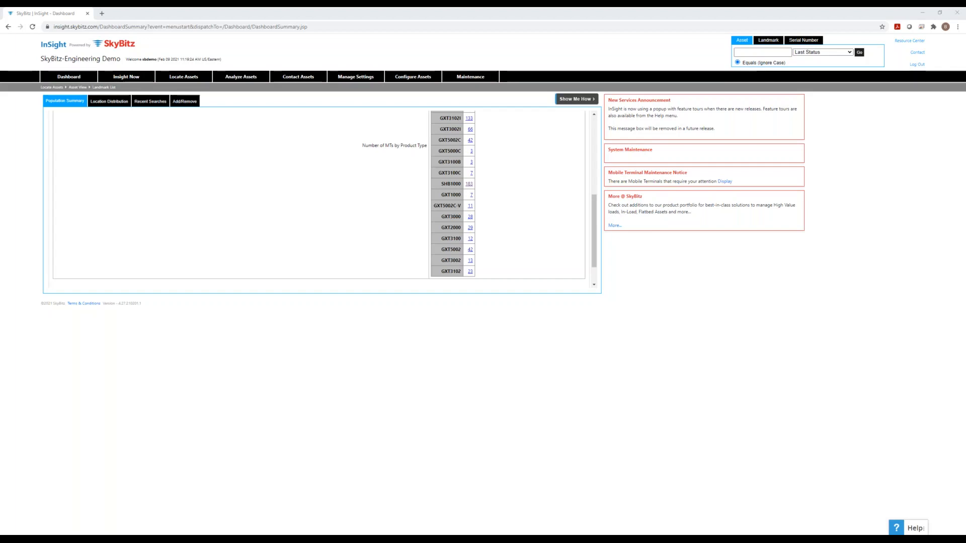
key("XF86AudioLowerVolume")
- On Landmark Search, look up the Giant Food landmark in US, VA
mouse_move(410, 82)
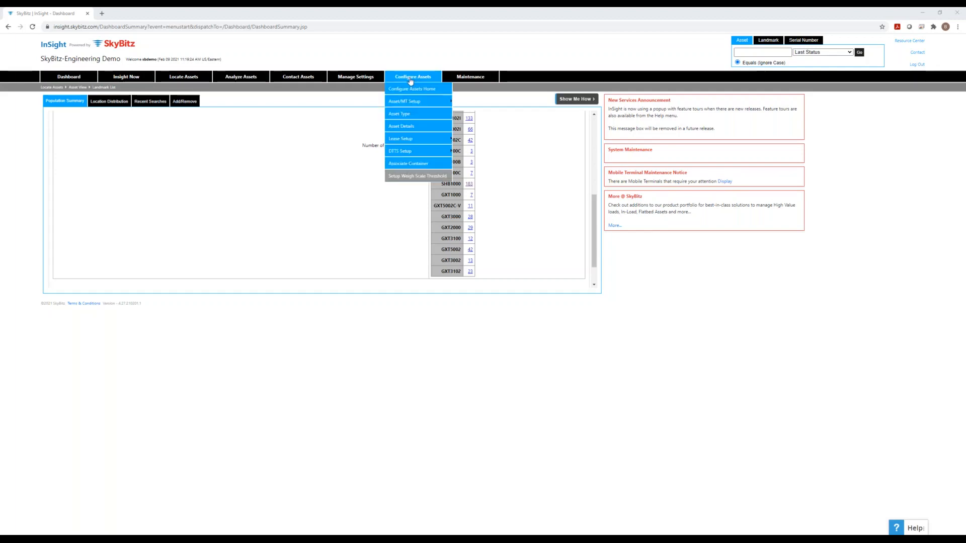
mouse_move(375, 77)
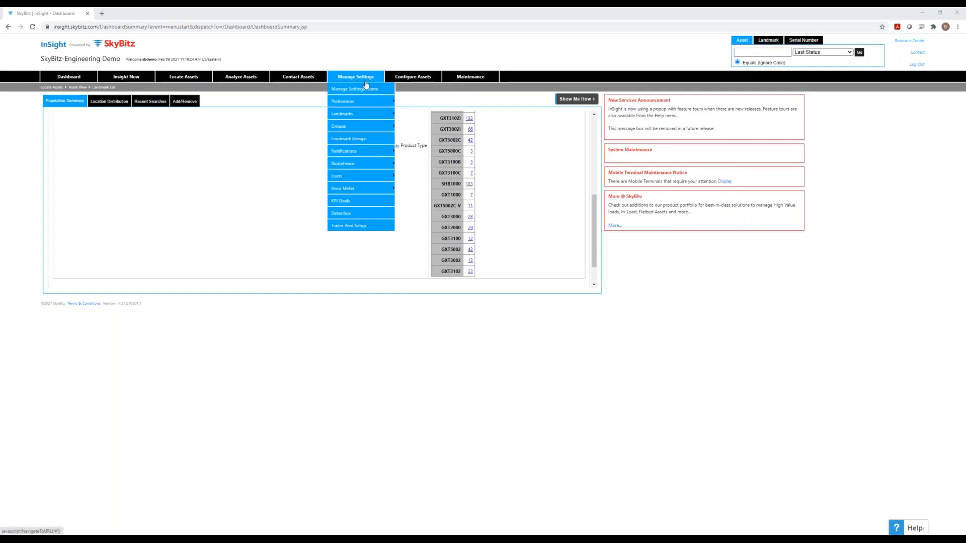
mouse_move(363, 114)
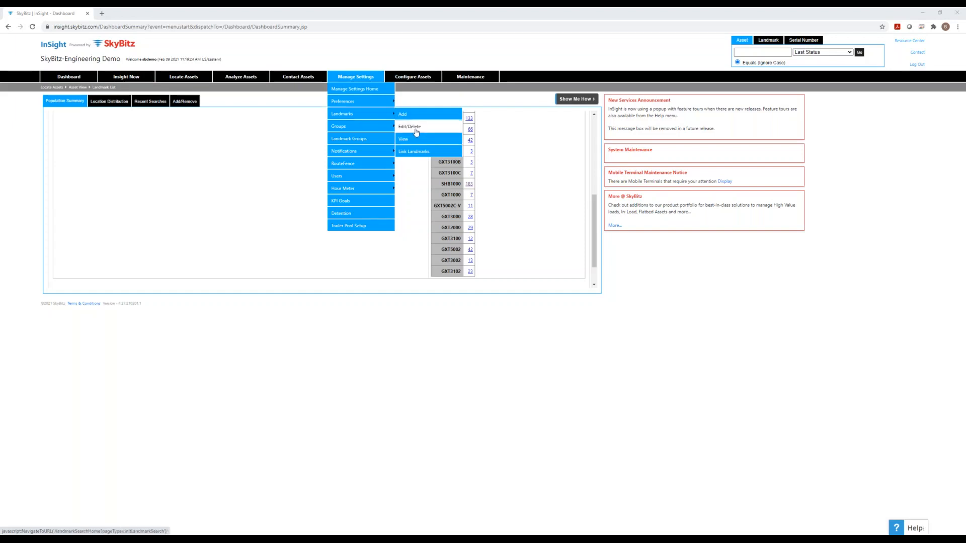
left_click(416, 131)
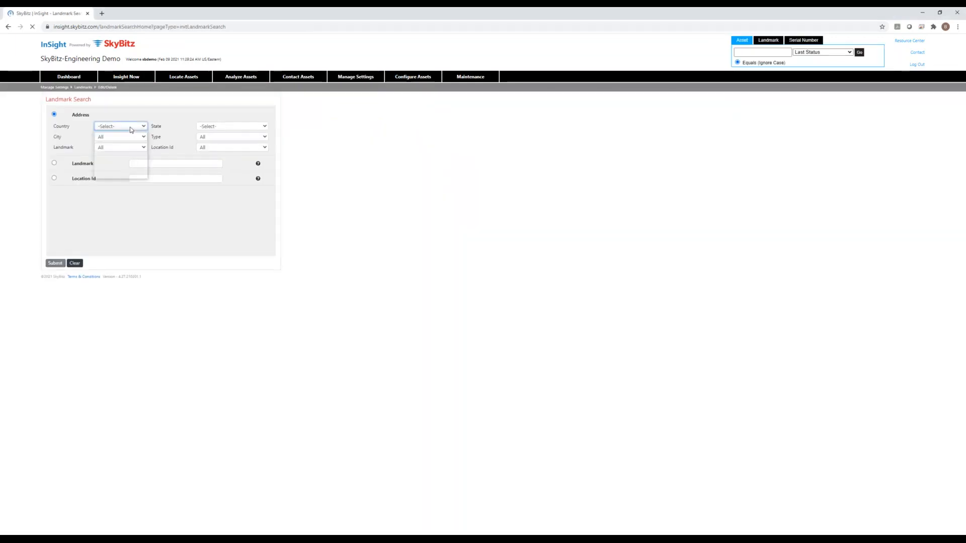
left_click(130, 127)
left_click(120, 175)
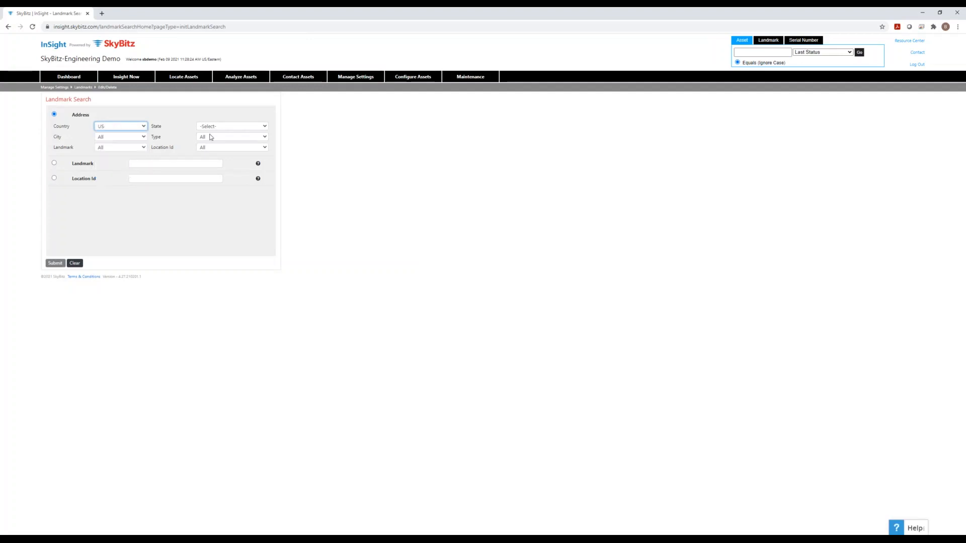
left_click(218, 127)
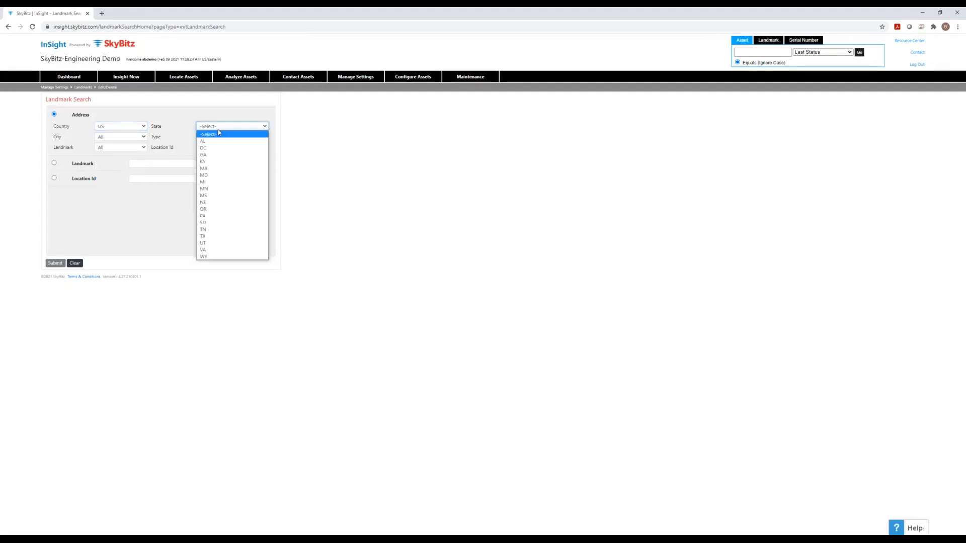
left_click(222, 250)
left_click(132, 148)
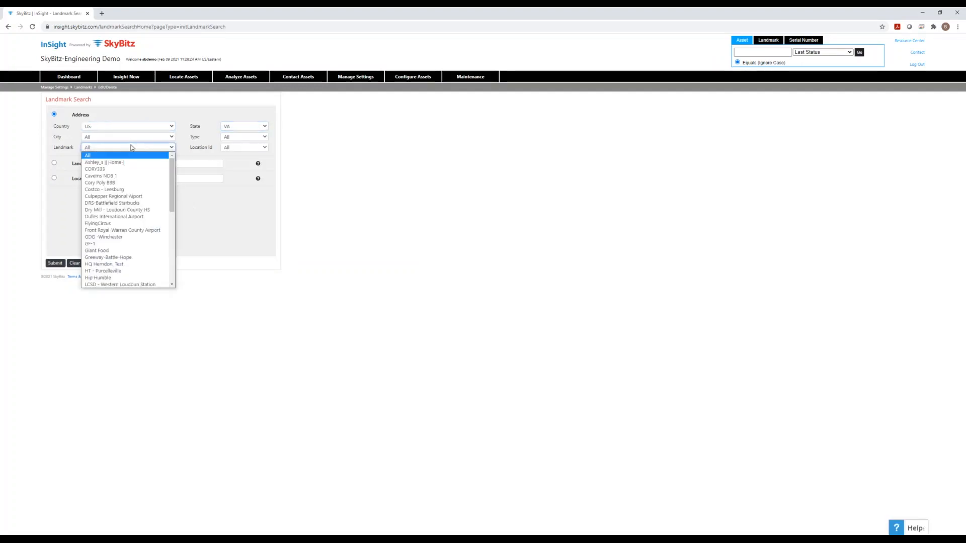
left_click(132, 250)
left_click(55, 263)
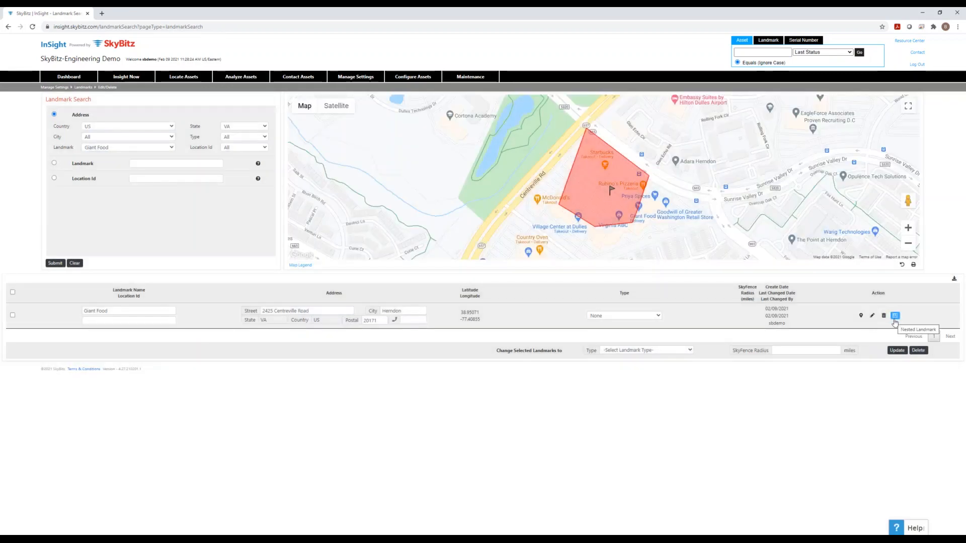
- Open the Nested Landmark view from the Giant Food row's Action column
left_click(895, 317)
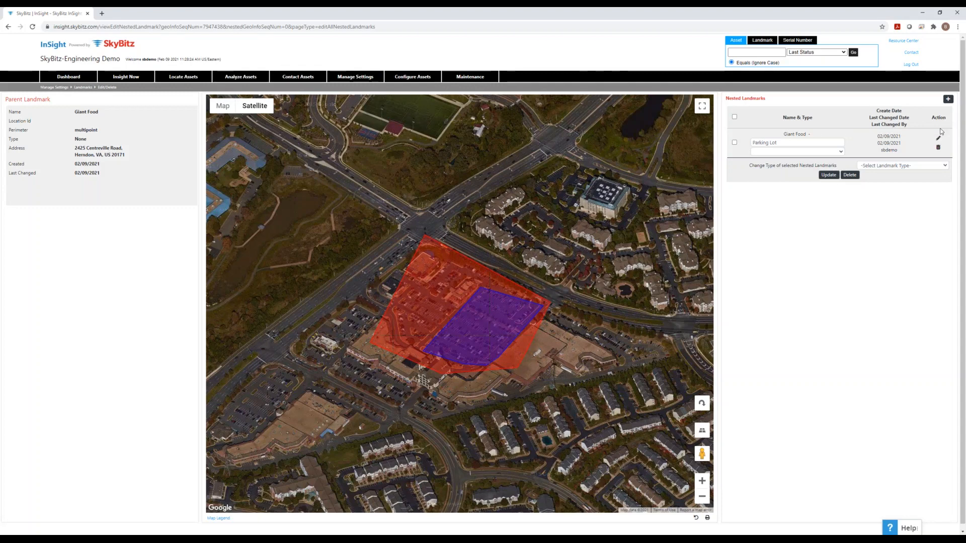
- Create a new nested landmark under Giant Food and add the name suffix 003
left_click(949, 100)
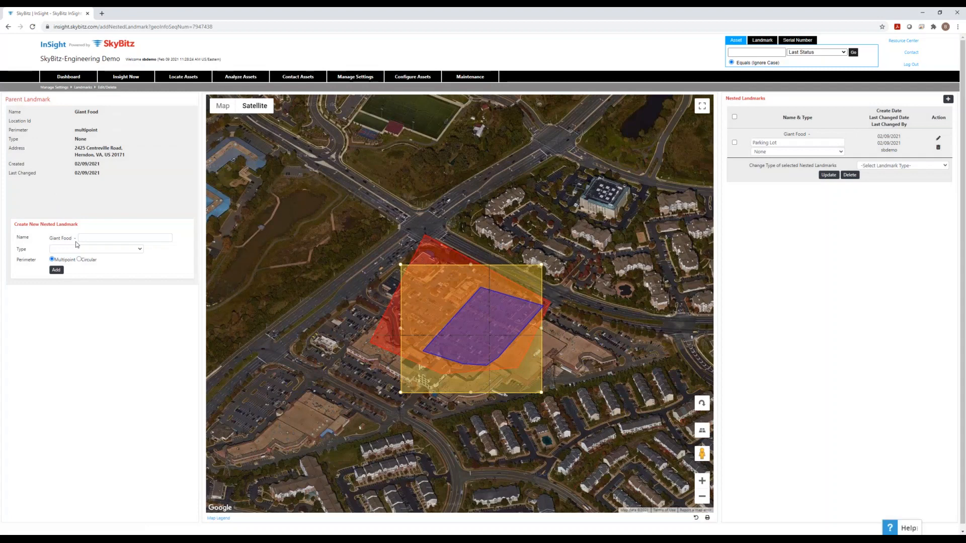
left_click(91, 238)
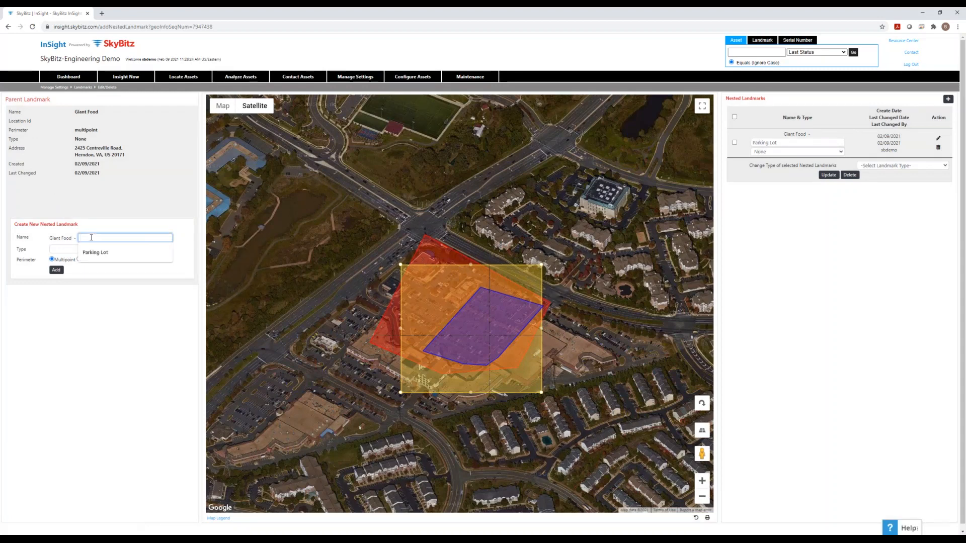
type("003")
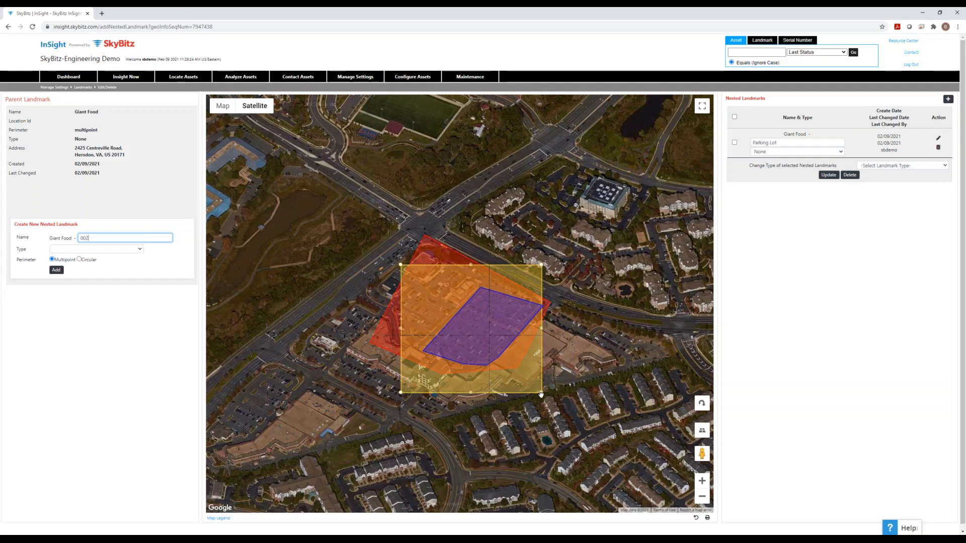
- Pull in the draft outline's right side, top corner and diagonal edge to form a triangle
left_click_drag(541, 329, 426, 340)
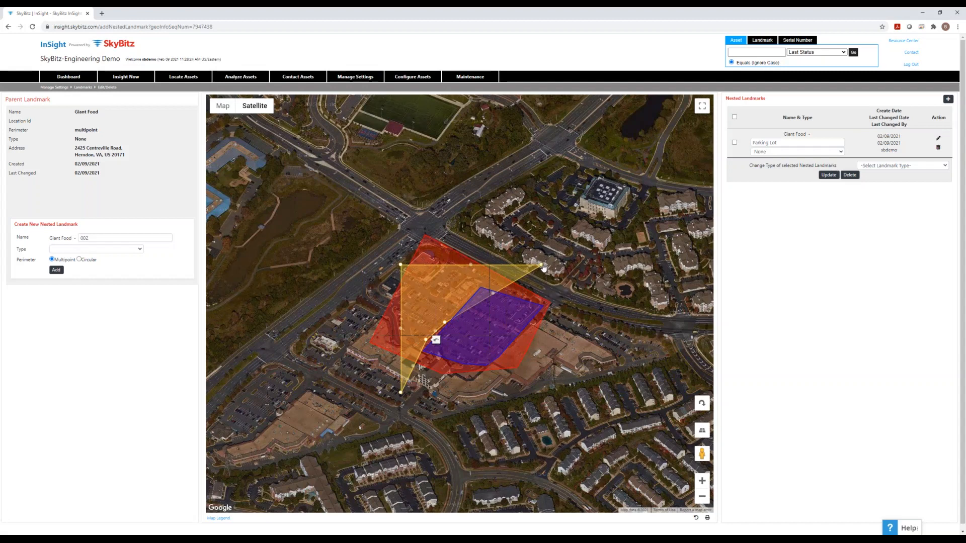
left_click_drag(513, 270, 492, 273)
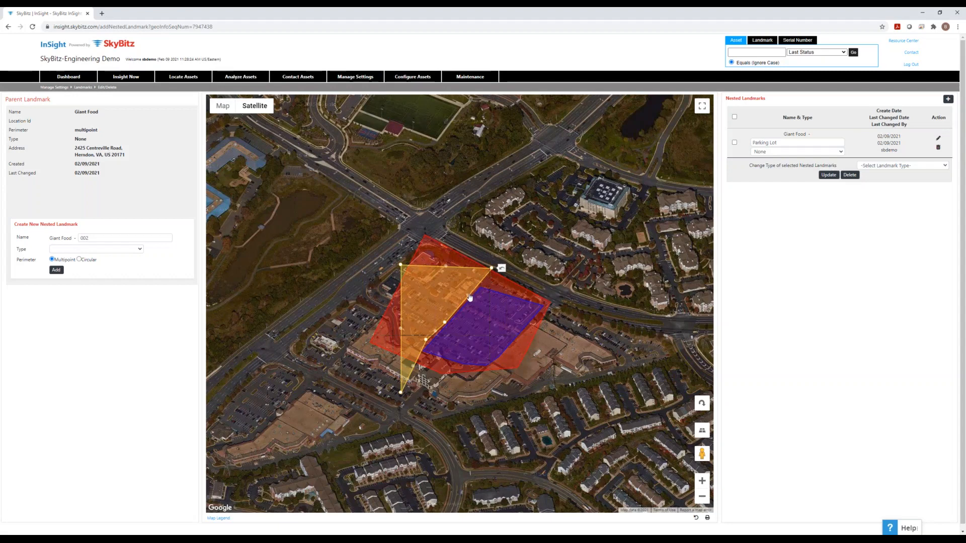
left_click_drag(469, 297, 471, 298)
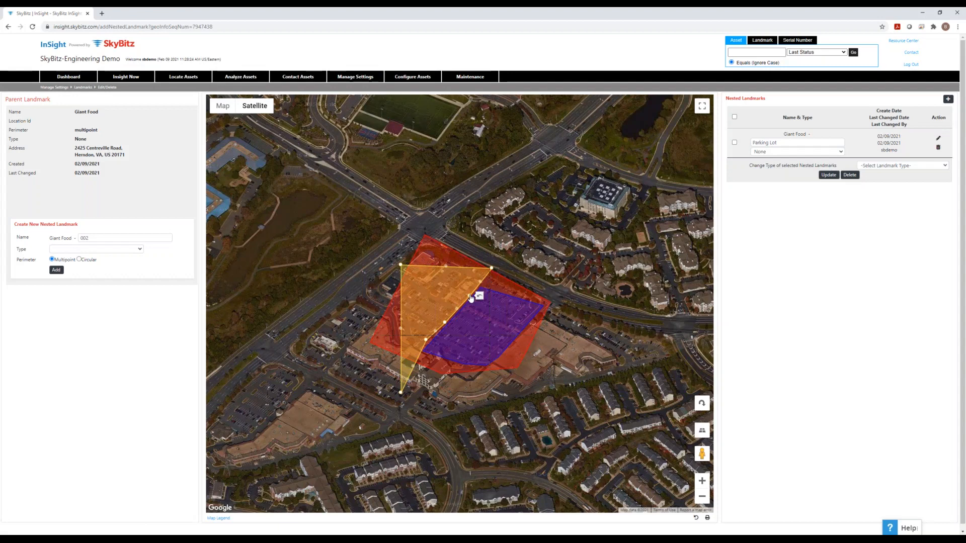